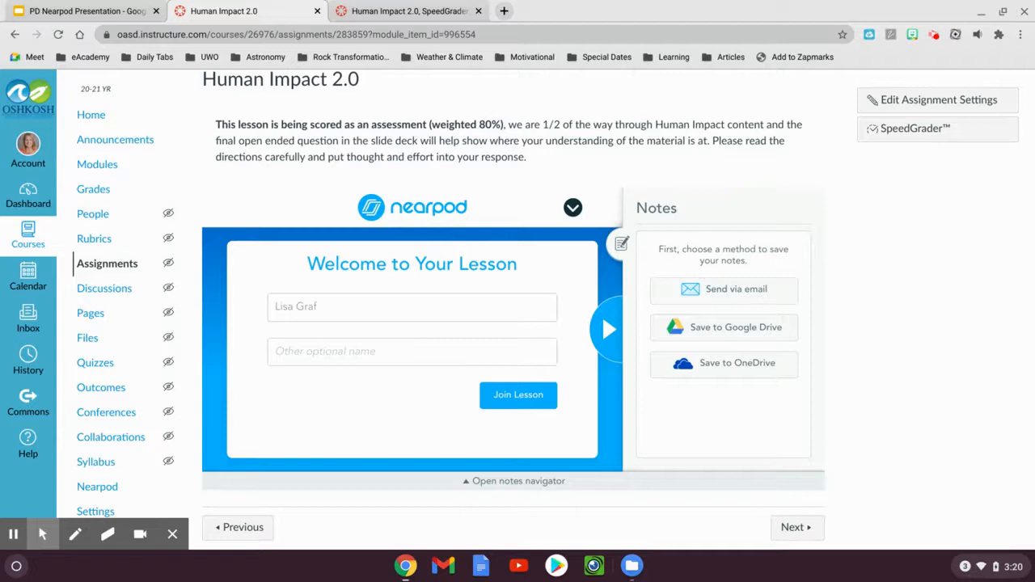
Collapse the notes panel, enter the Human Impact 2.0 lesson and advance to the Student Learning Goals for 2.0 slide
left_click(621, 241)
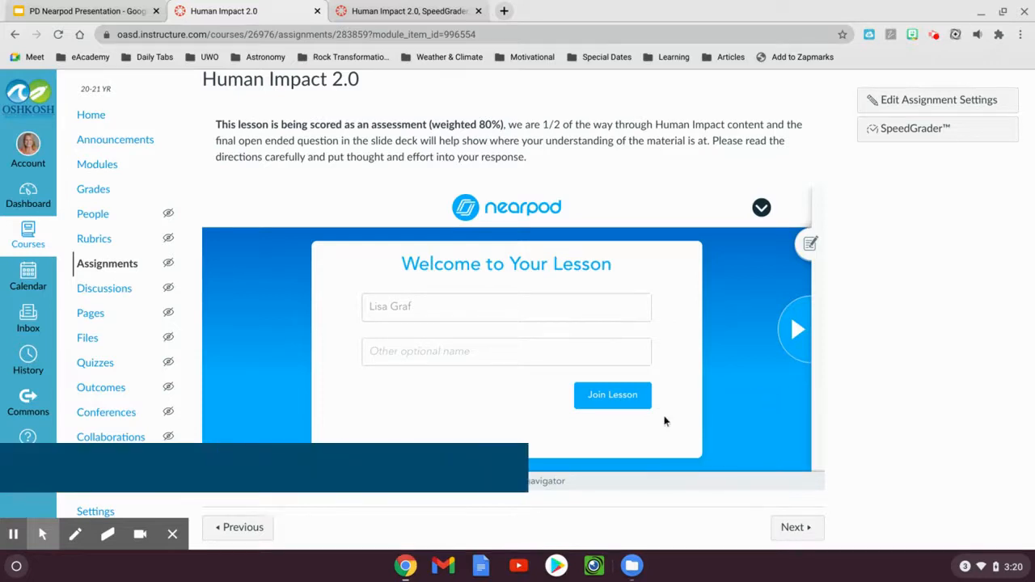
left_click(796, 345)
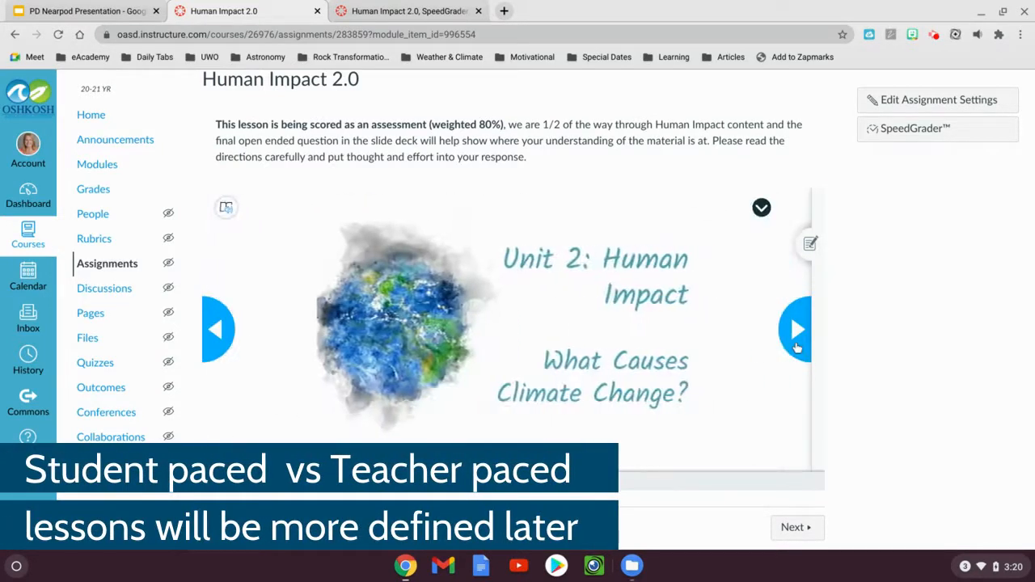
left_click(796, 329)
left_click(797, 329)
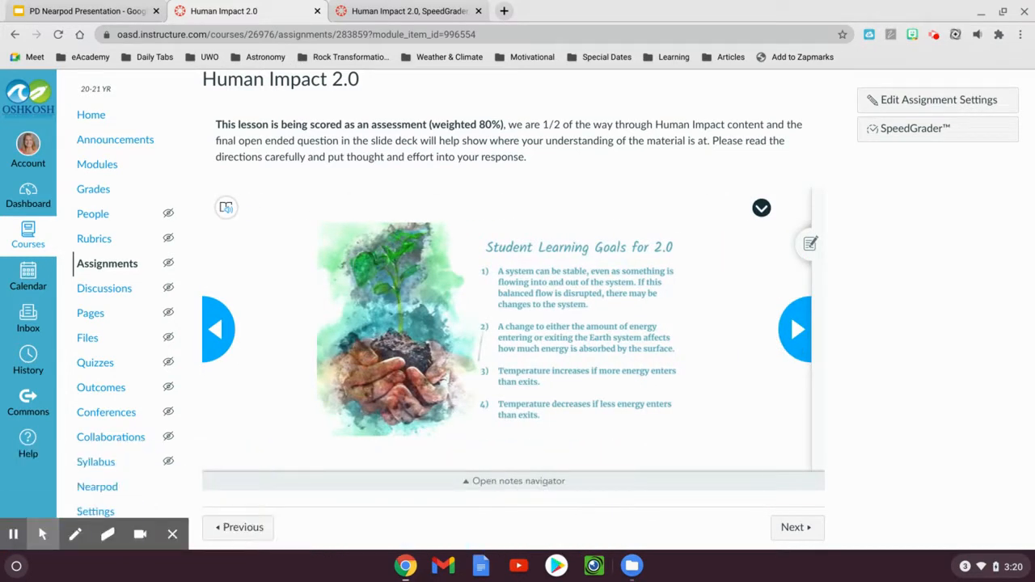
View the open-ended question about the bucket's water level, activate its answer box, and continue to the Investigation Question slide
left_click(796, 329)
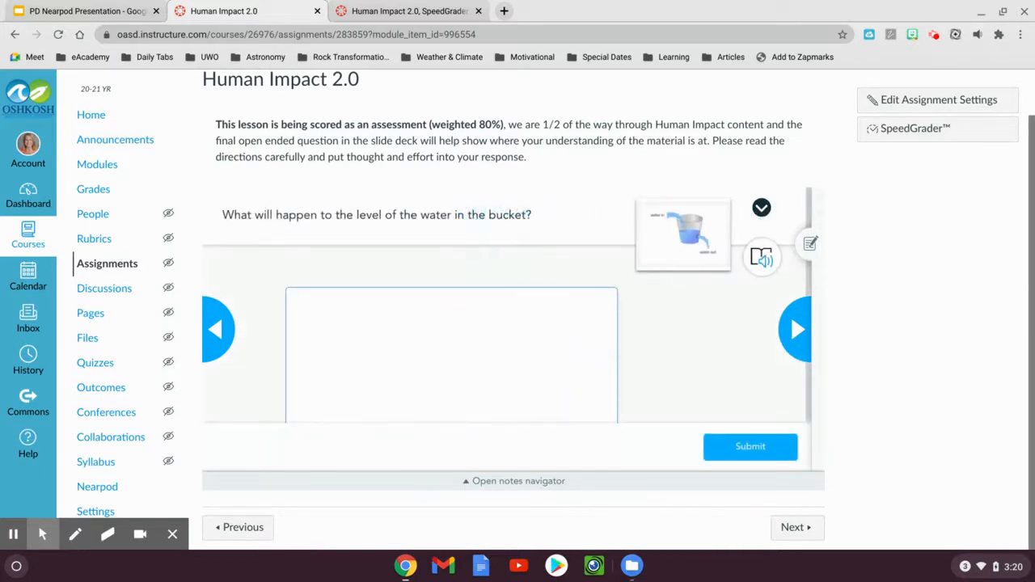
left_click(793, 338)
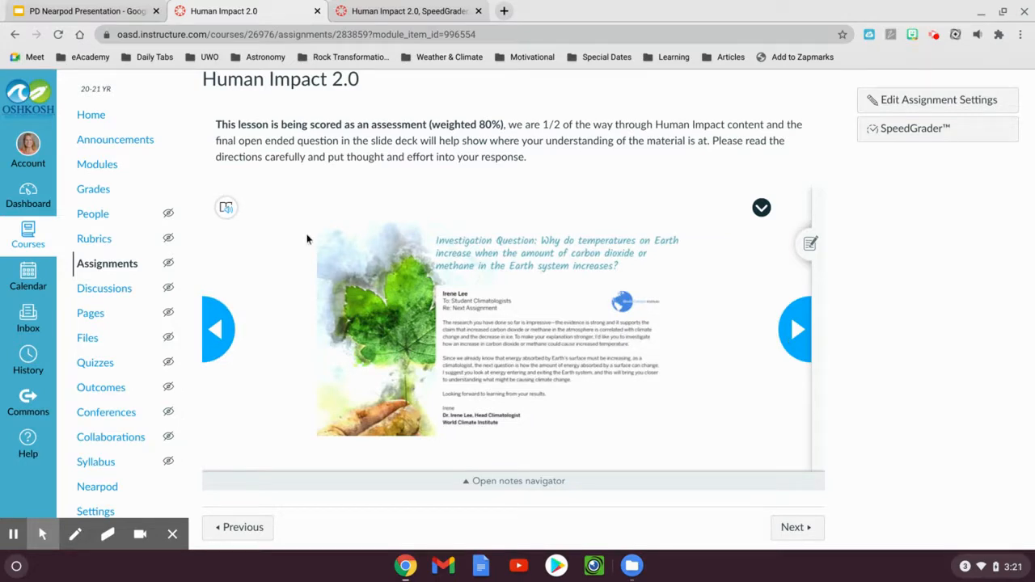
left_click(220, 340)
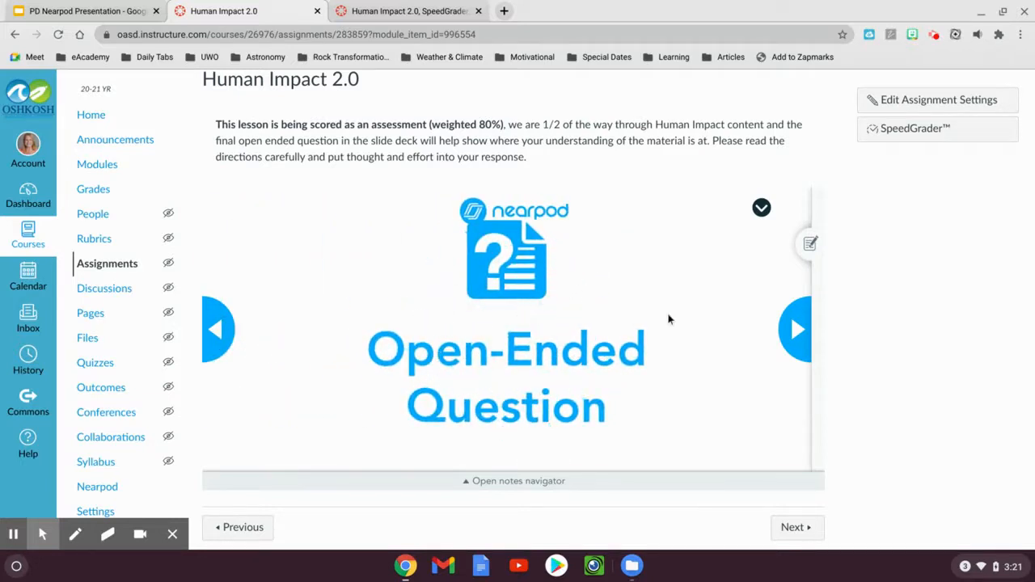
left_click(796, 331)
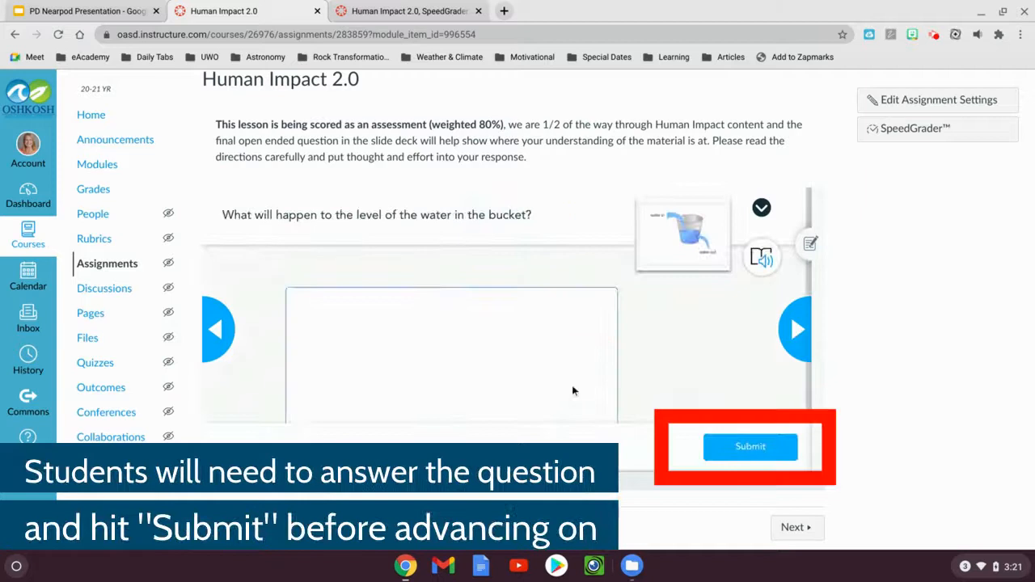
left_click(519, 360)
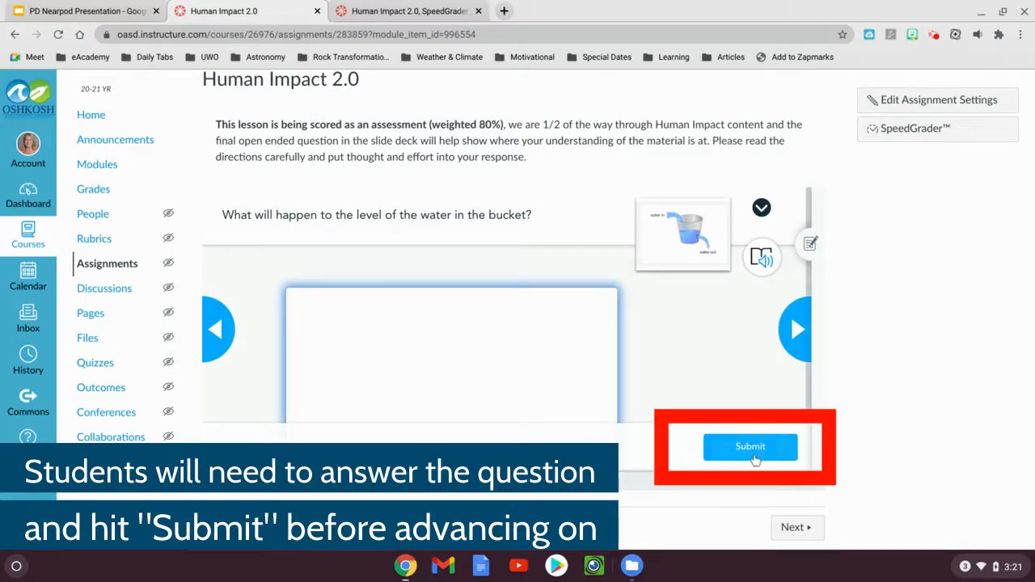
left_click(797, 346)
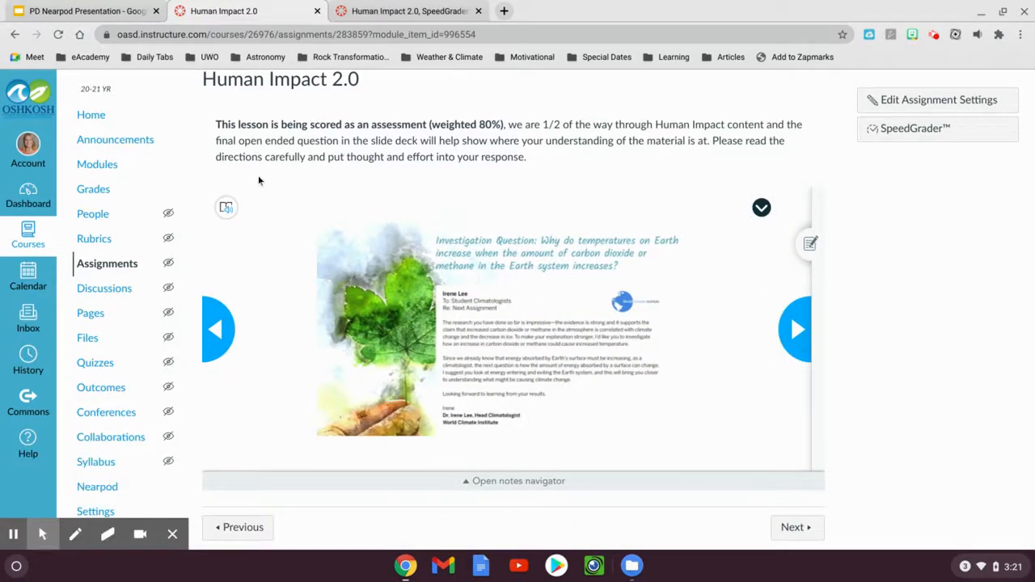
Advance through the Observing Energy Motion slide and the energy-direction question to the video modelling energy movement with water
left_click(227, 210)
left_click(795, 329)
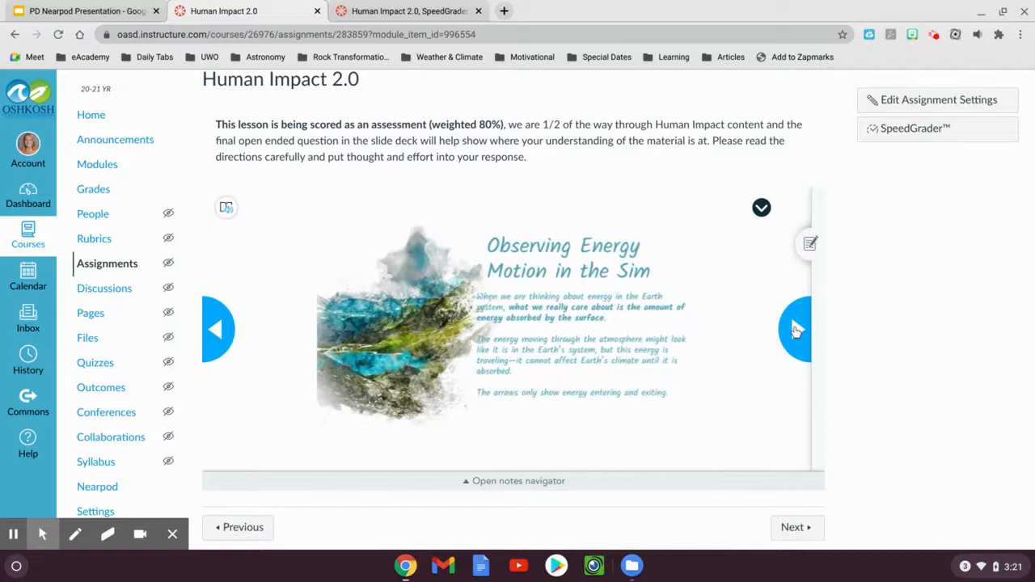
left_click(796, 329)
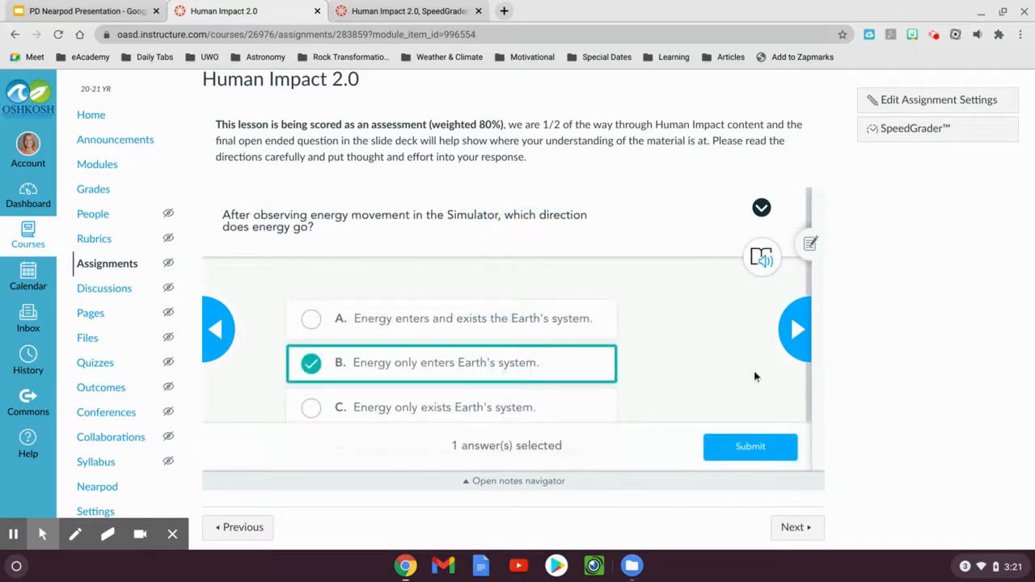
left_click(793, 332)
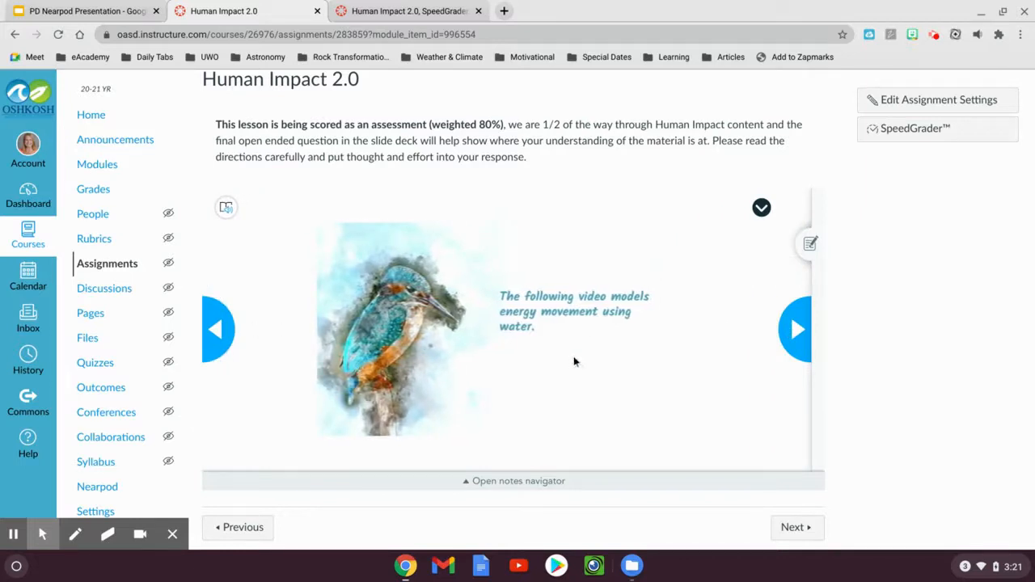
left_click(215, 329)
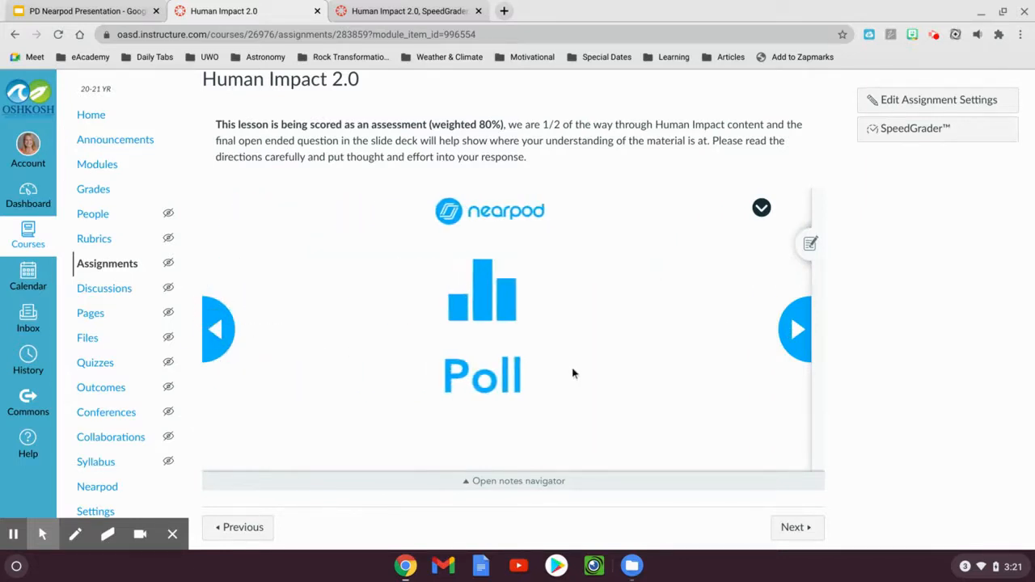
left_click(801, 341)
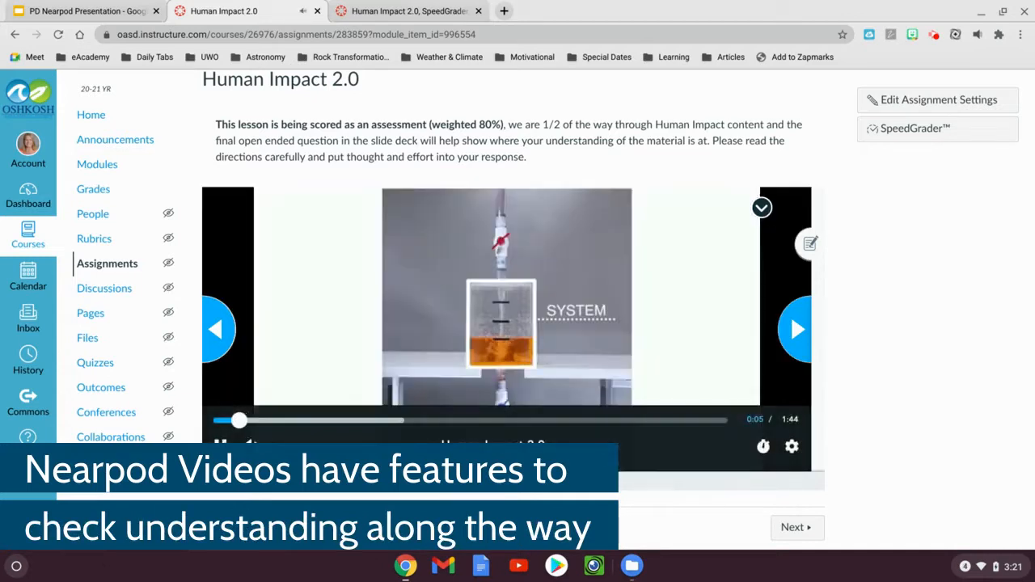
Advance past the video and the Key Concept slides to the Impacting Energy in Earth's System Simulation Quiz
left_click(793, 329)
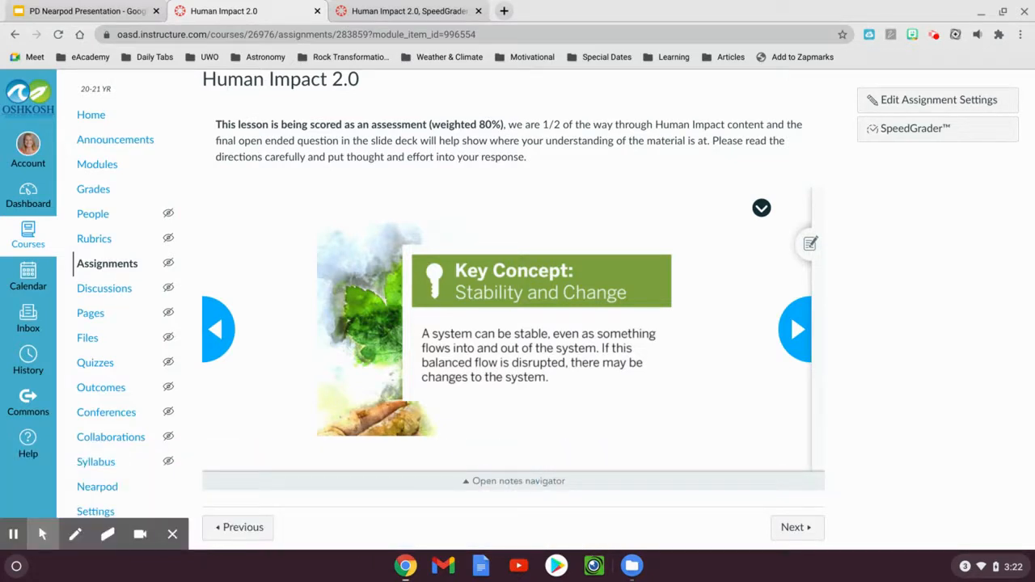
left_click(793, 329)
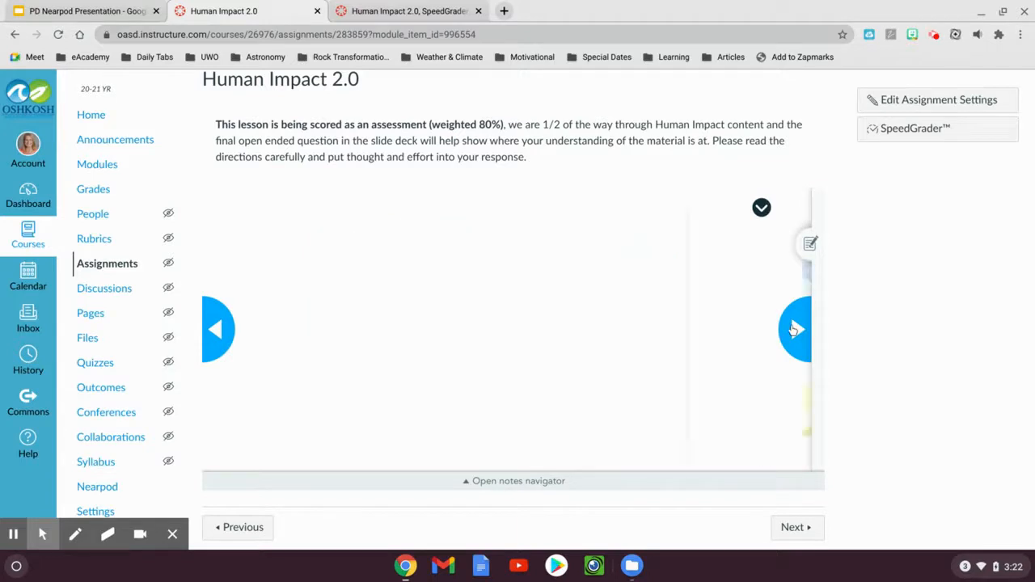
left_click(793, 329)
left_click(793, 329)
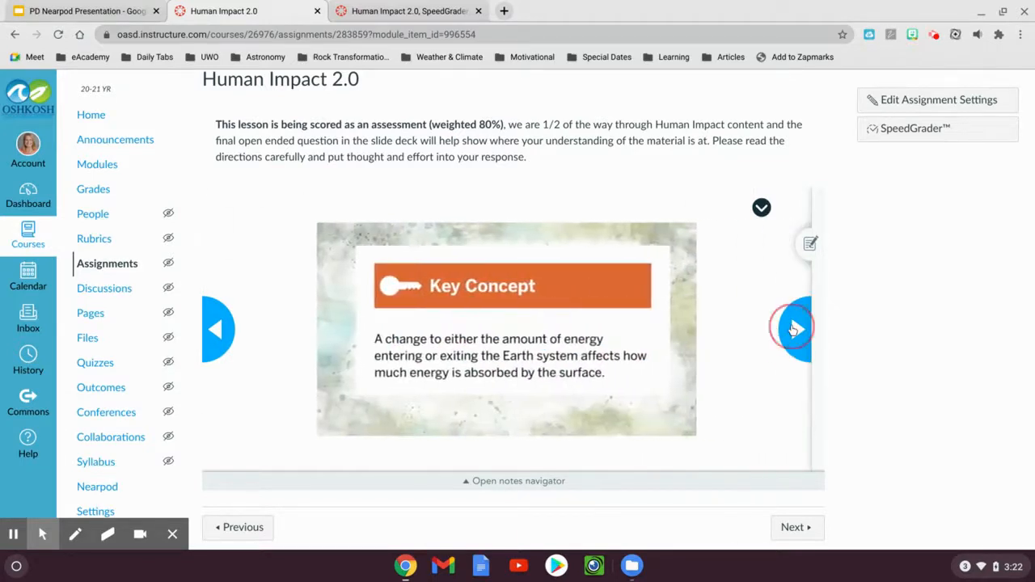
left_click(793, 329)
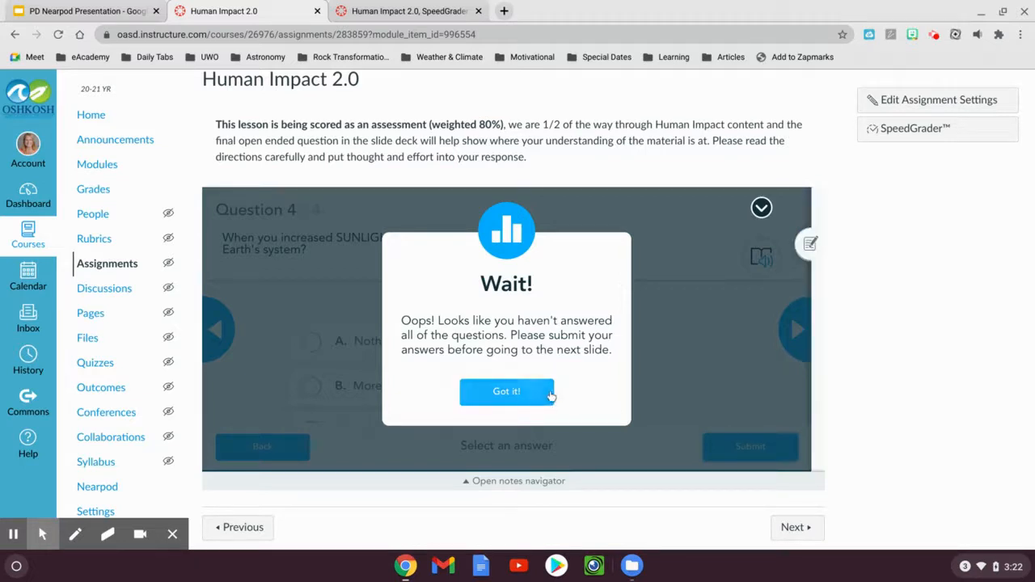
Dismiss the unanswered-questions warning, choose option A for all four simulation quiz questions, and submit the quiz
left_click(534, 392)
left_click(365, 357)
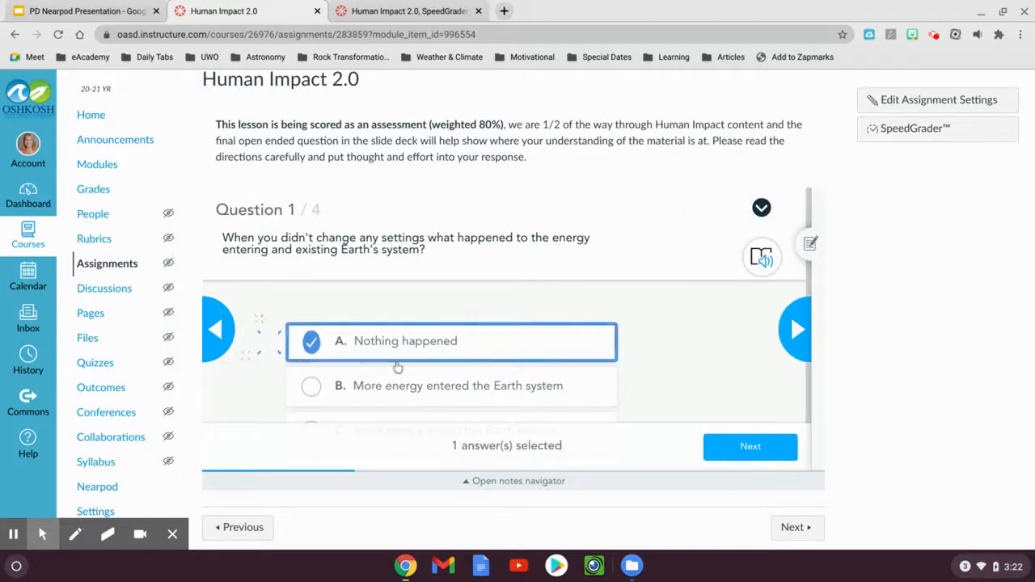
left_click(743, 445)
left_click(489, 350)
left_click(745, 447)
left_click(510, 345)
left_click(742, 447)
left_click(444, 340)
left_click(742, 449)
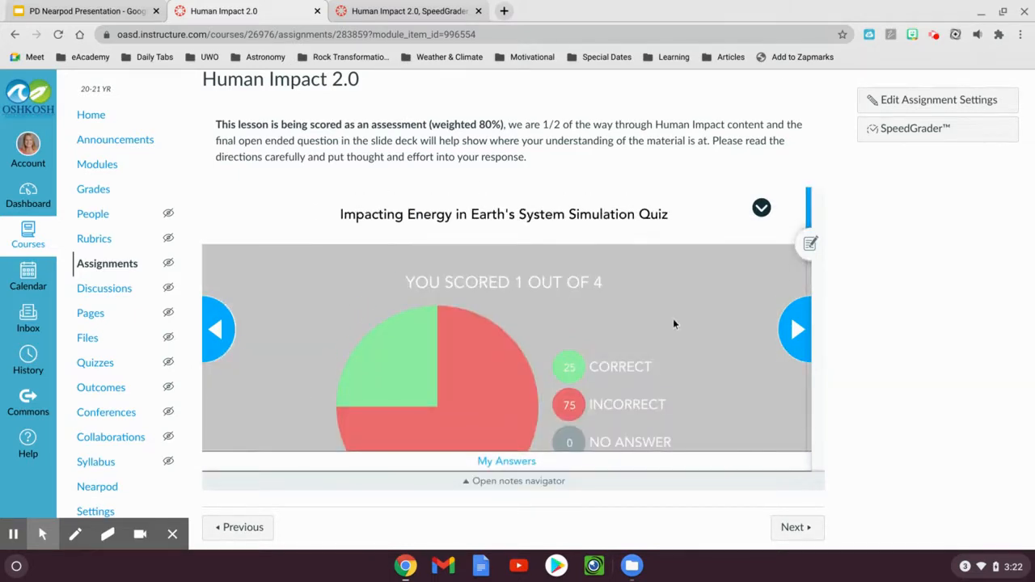
Review the quiz score chart and advance to the final open-ended question about global temperature between 1200 and 1600
scroll(673, 324, "down", 2)
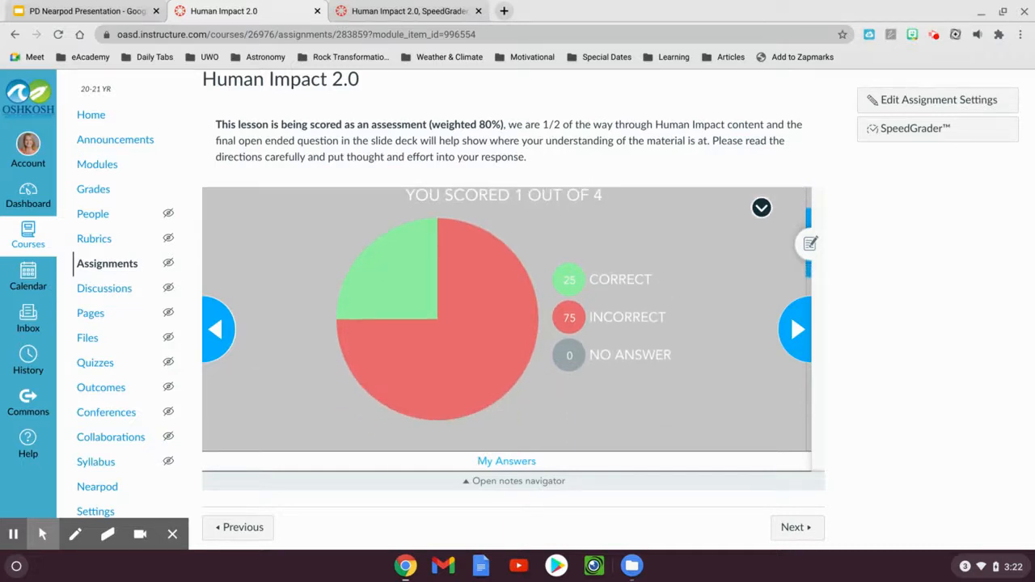
scroll(506, 323, "up", 1)
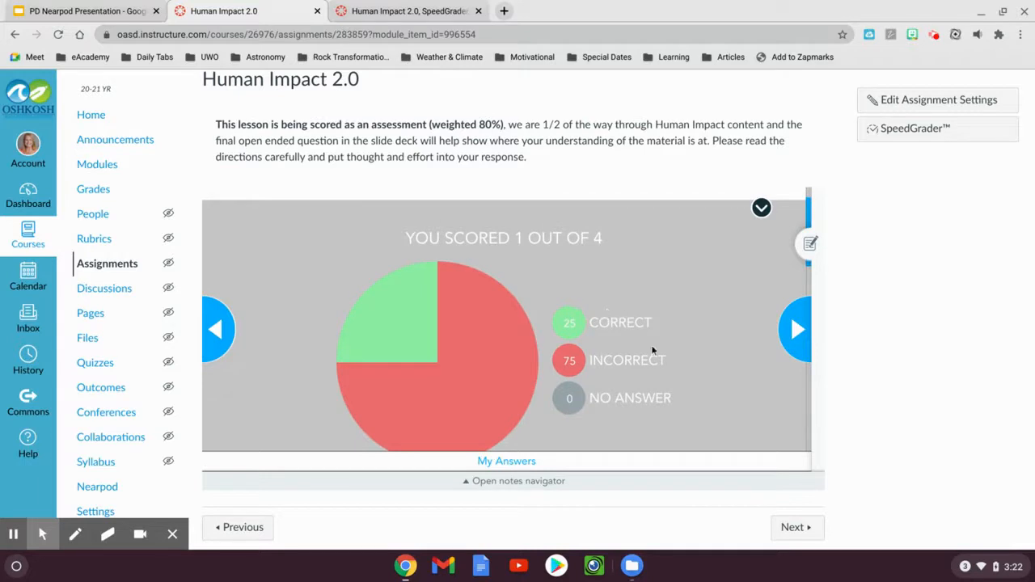
scroll(698, 358, "up", 1)
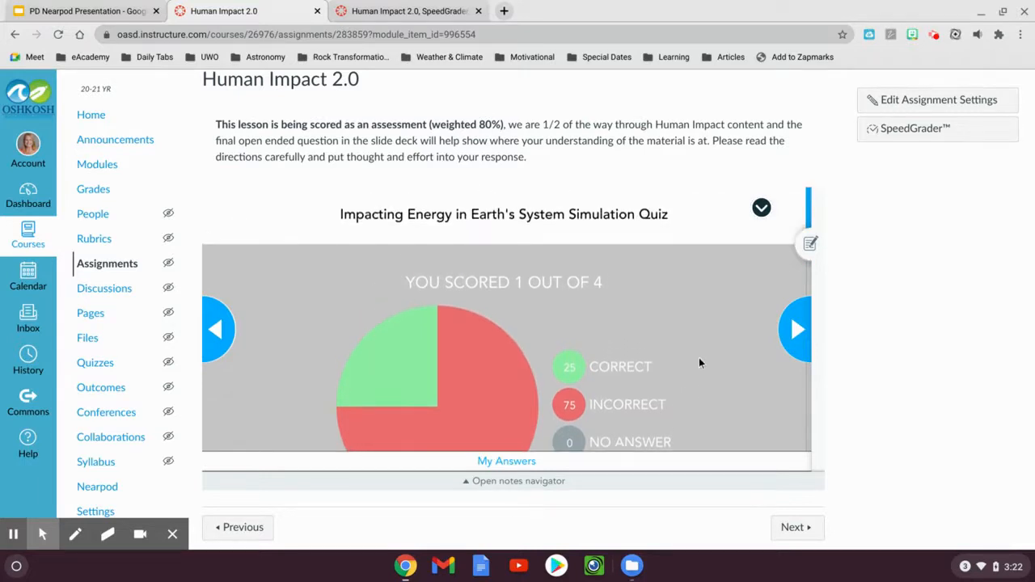
scroll(325, 369, "down", 2)
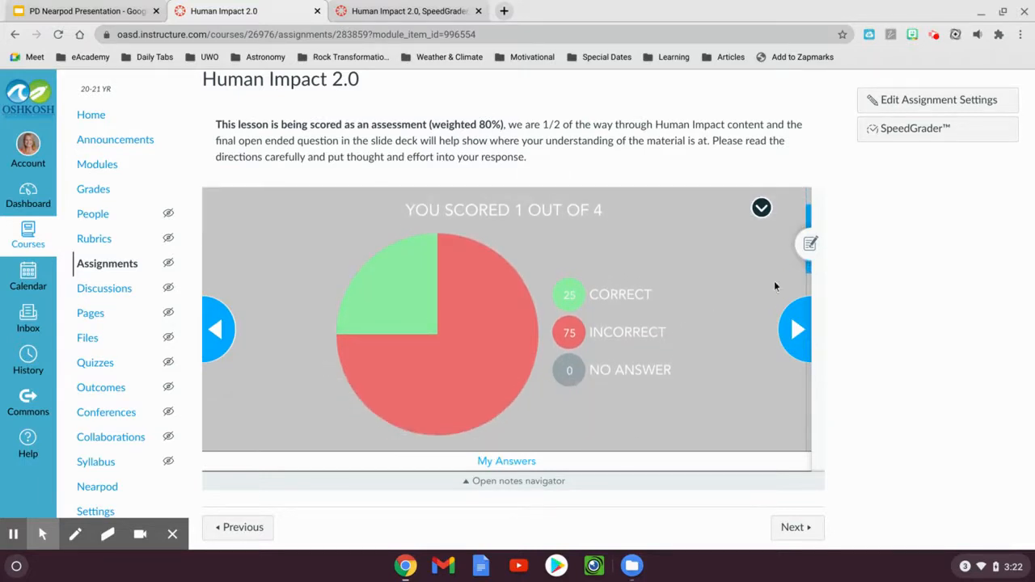
left_click(793, 329)
left_click(794, 329)
left_click(794, 329)
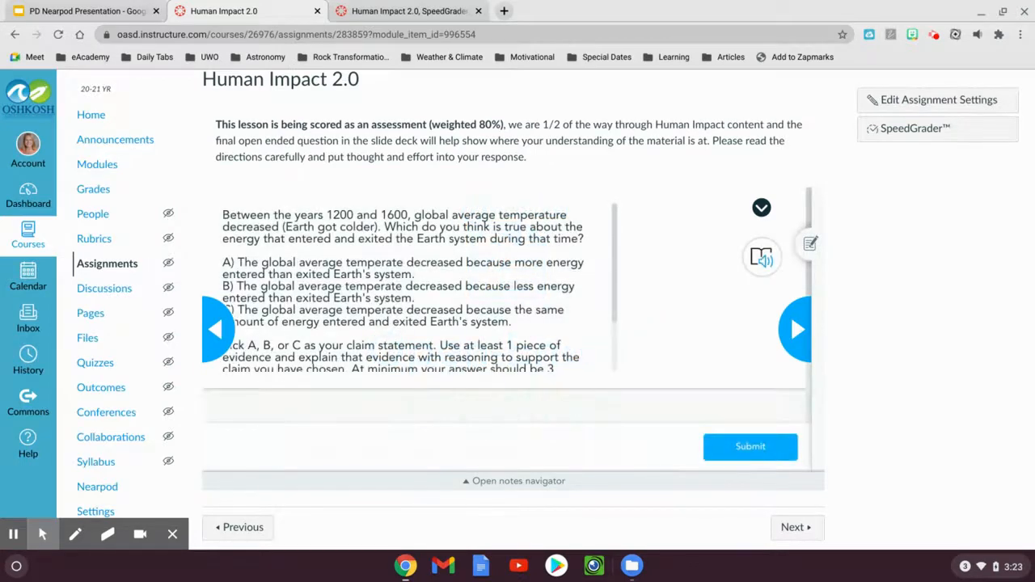
Read the final question's full instructions, try to advance without submitting an answer, and dismiss the warning
scroll(509, 275, "down", 2)
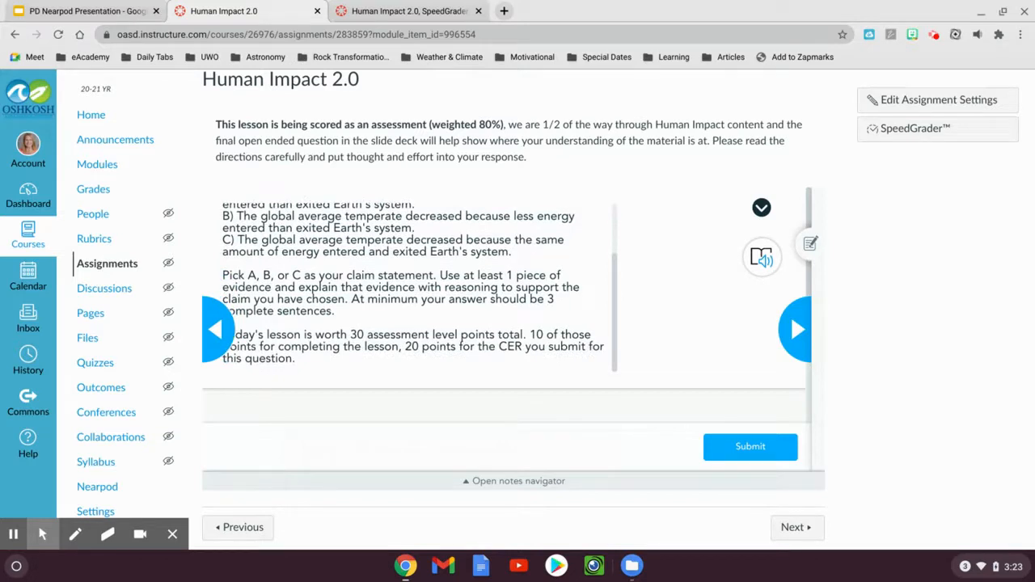
scroll(418, 287, "up", 2)
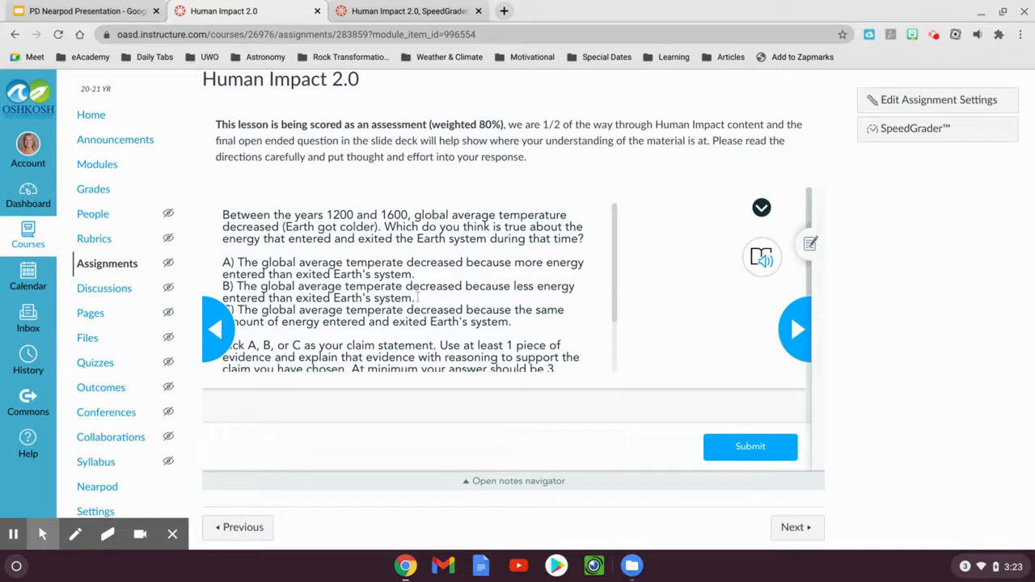
scroll(417, 297, "down", 2)
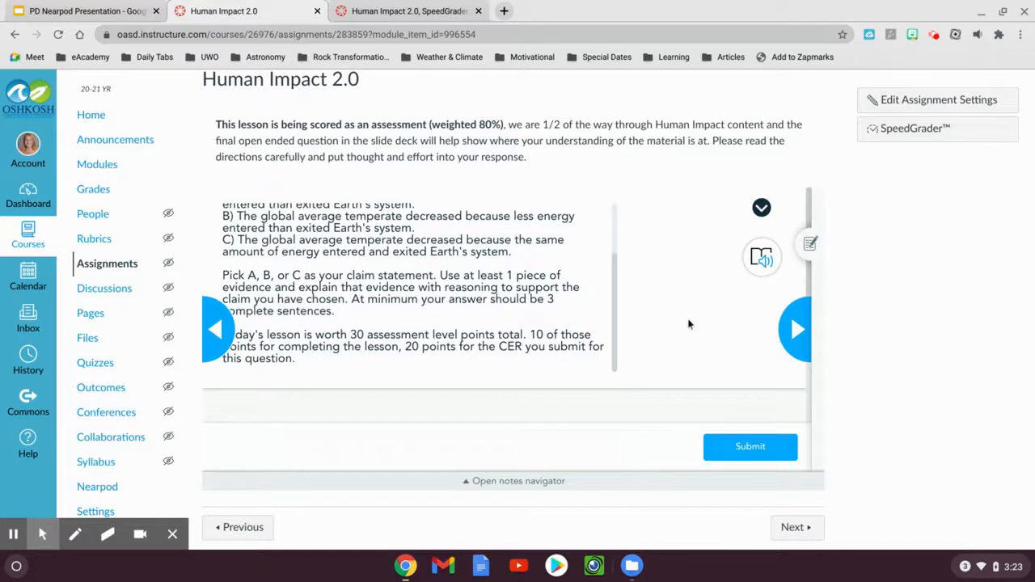
left_click(793, 327)
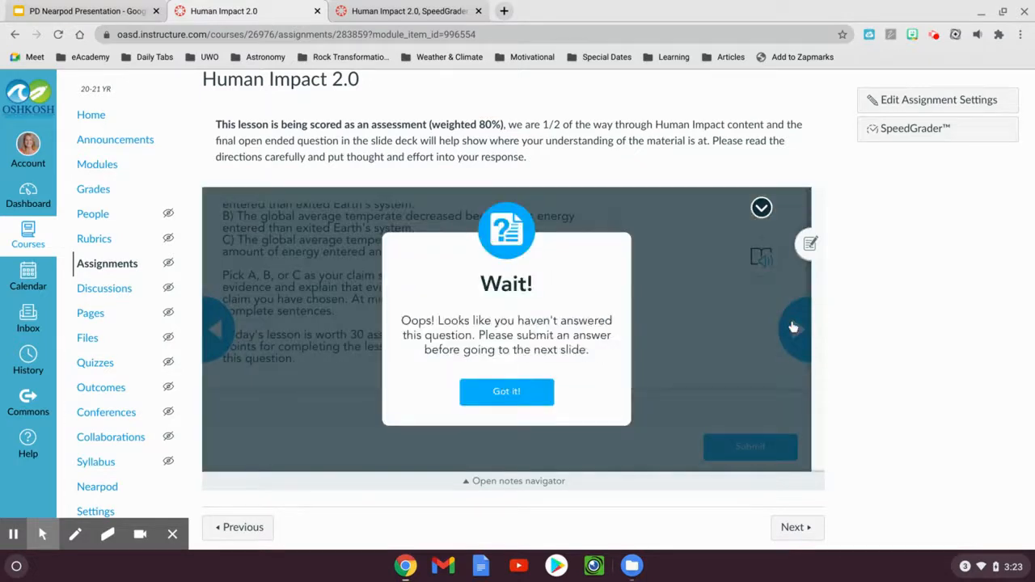
left_click(481, 399)
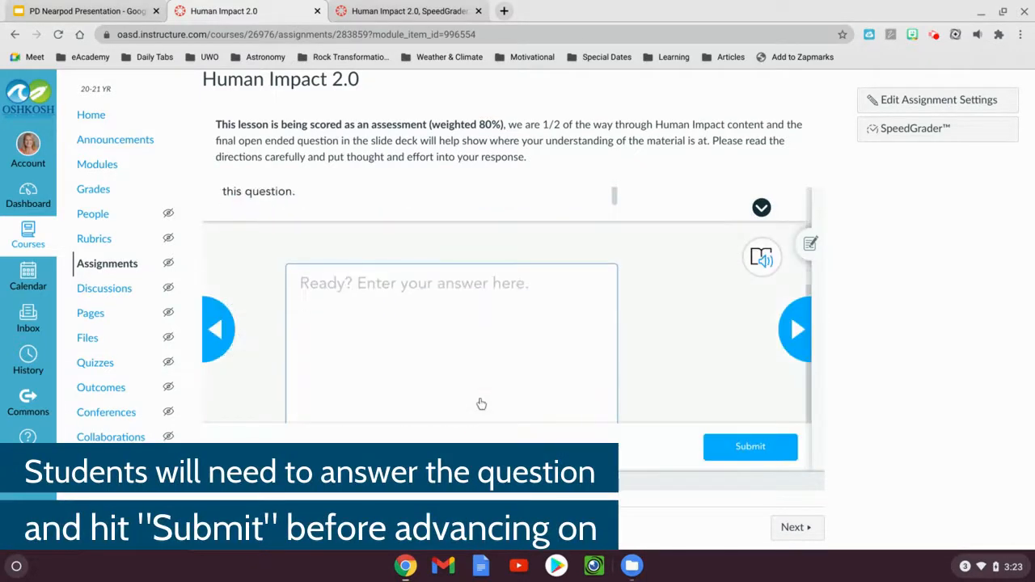
Activate the final question's answer box, advance to the end of the lesson, and start the lesson over
left_click(455, 364)
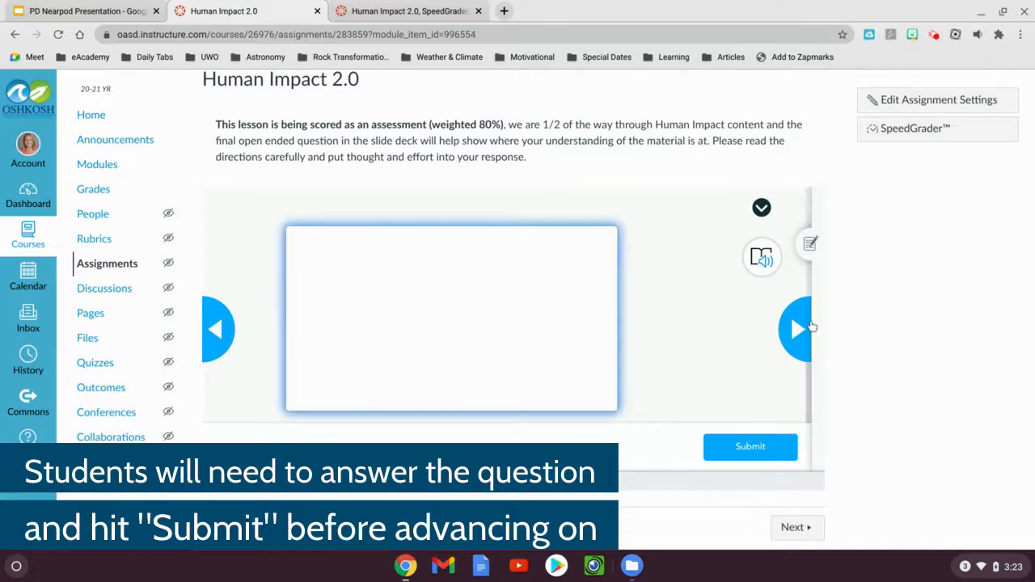
left_click(798, 328)
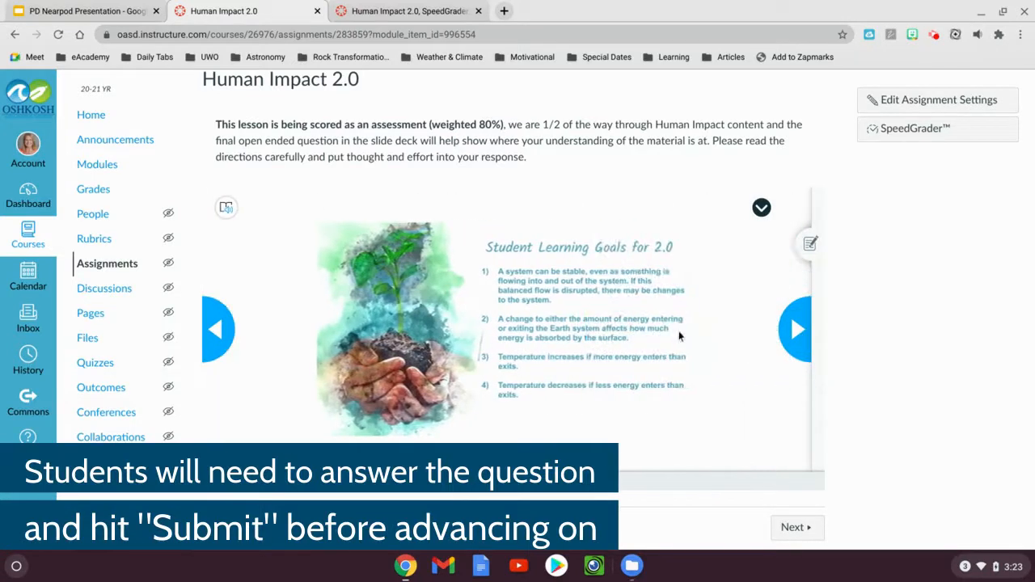
left_click(796, 339)
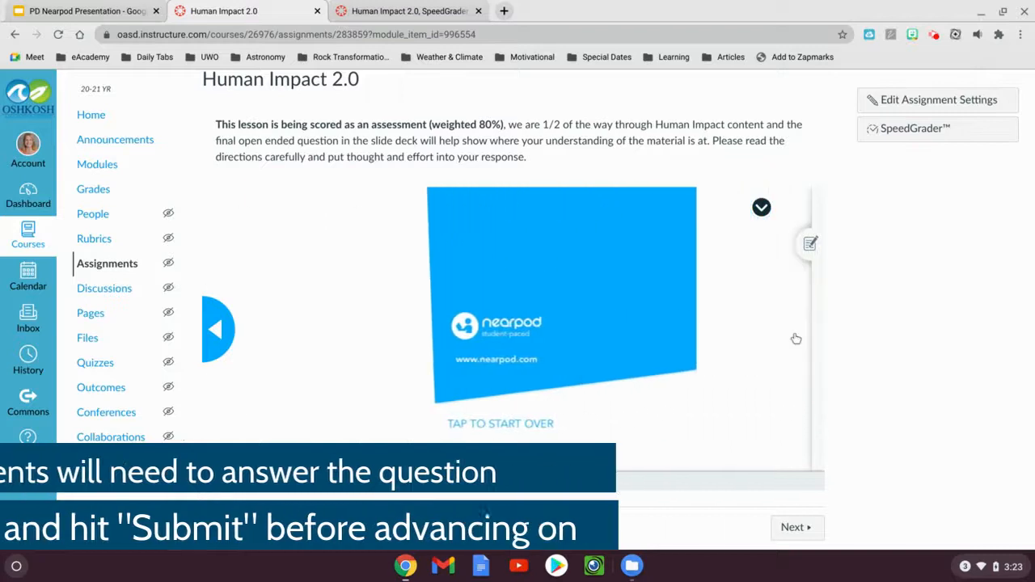
left_click(498, 422)
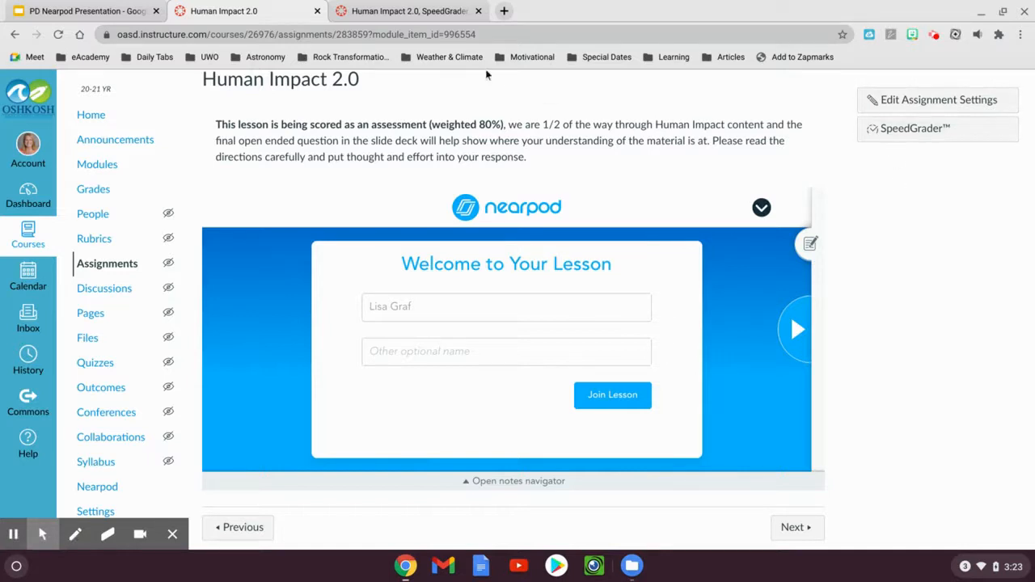
Switch to the open SpeedGrader page for the Human Impact 2.0 assignment
left_click(421, 13)
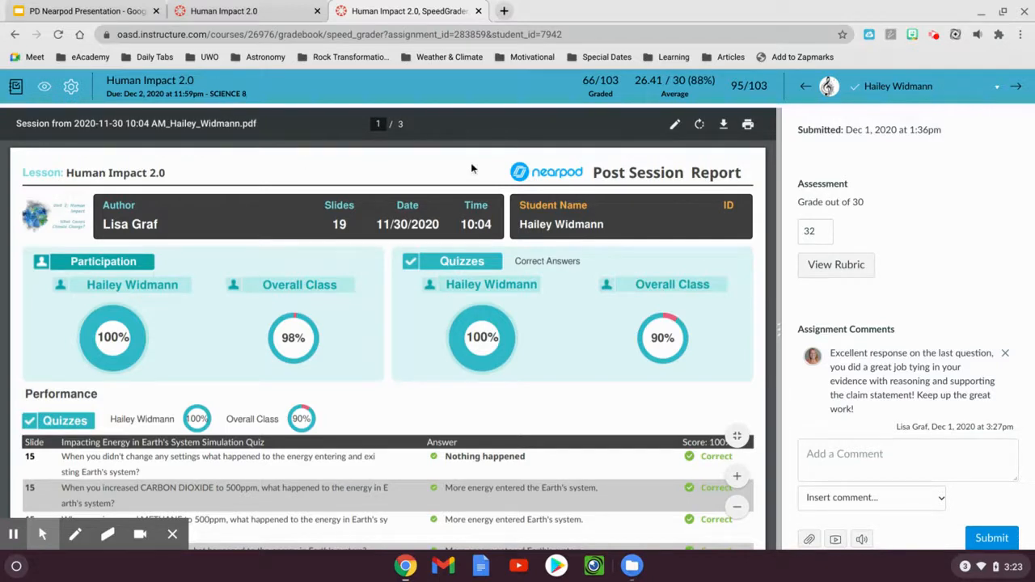
Examine the participation scores and the quiz answers in the student's Nearpod post session report
scroll(472, 169, "down", 2)
scroll(490, 197, "down", 1)
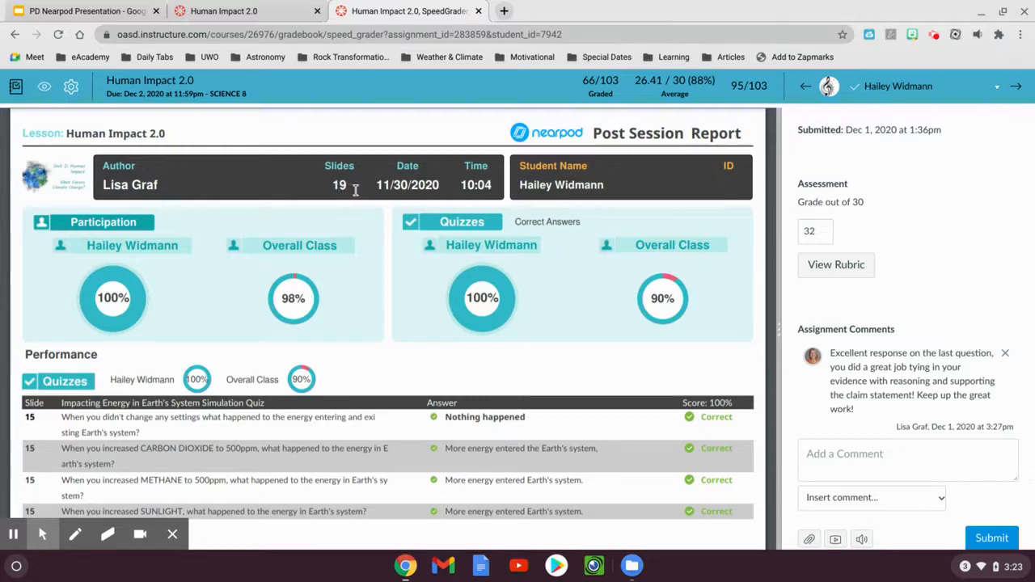
scroll(363, 332, "down", 1)
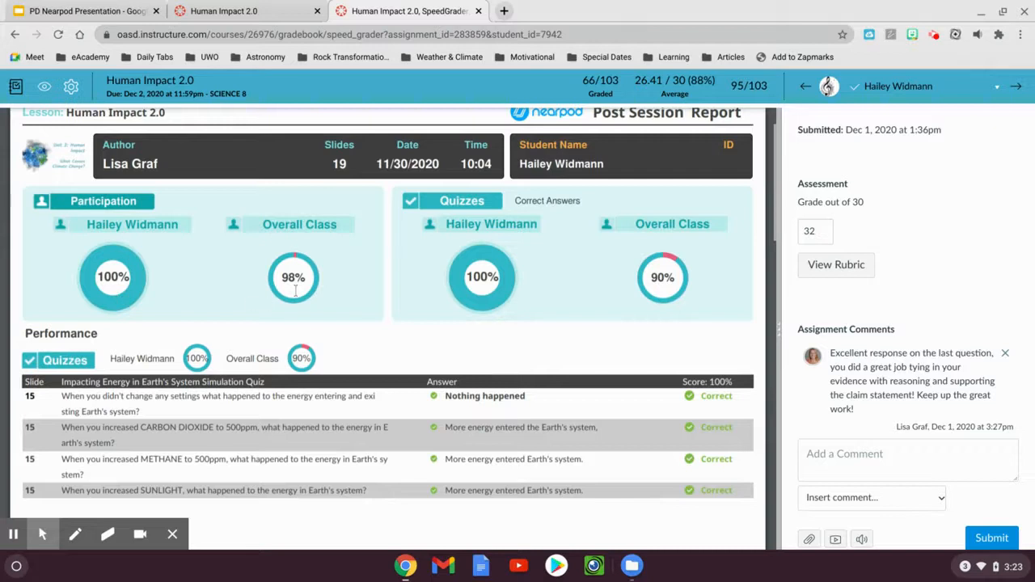
scroll(342, 300, "down", 3)
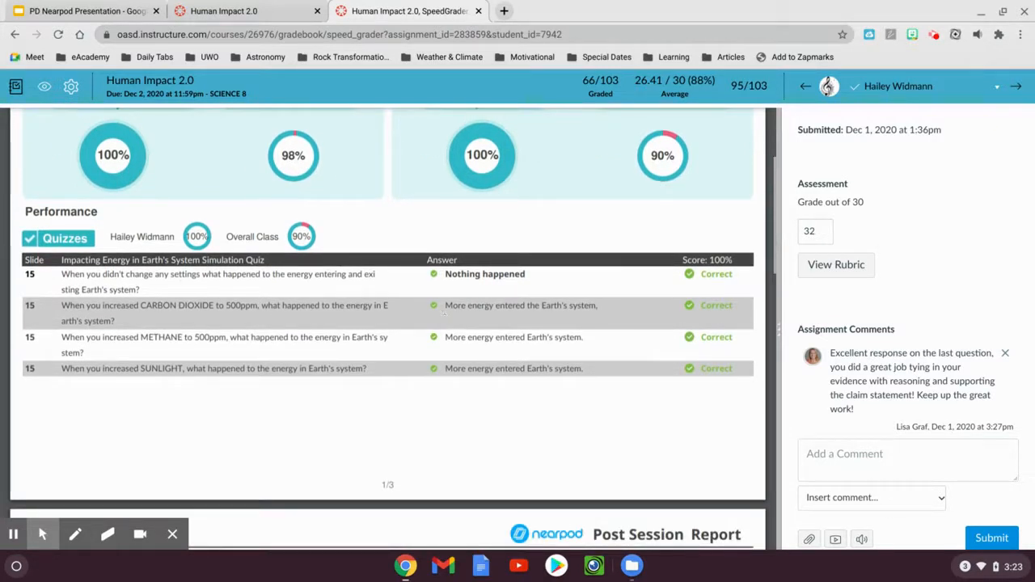
scroll(577, 336, "down", 2)
scroll(576, 336, "down", 1)
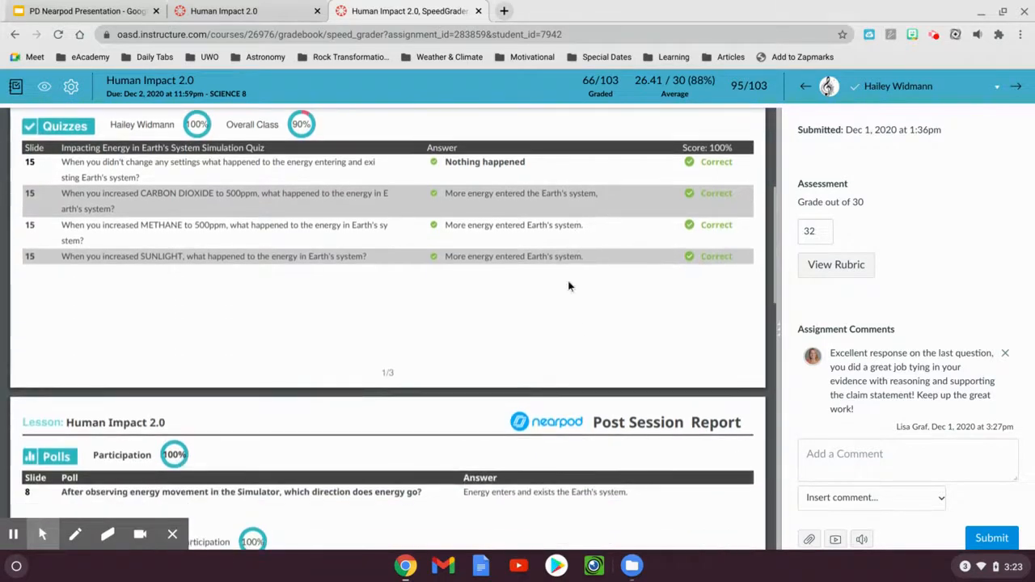
scroll(662, 242, "down", 3)
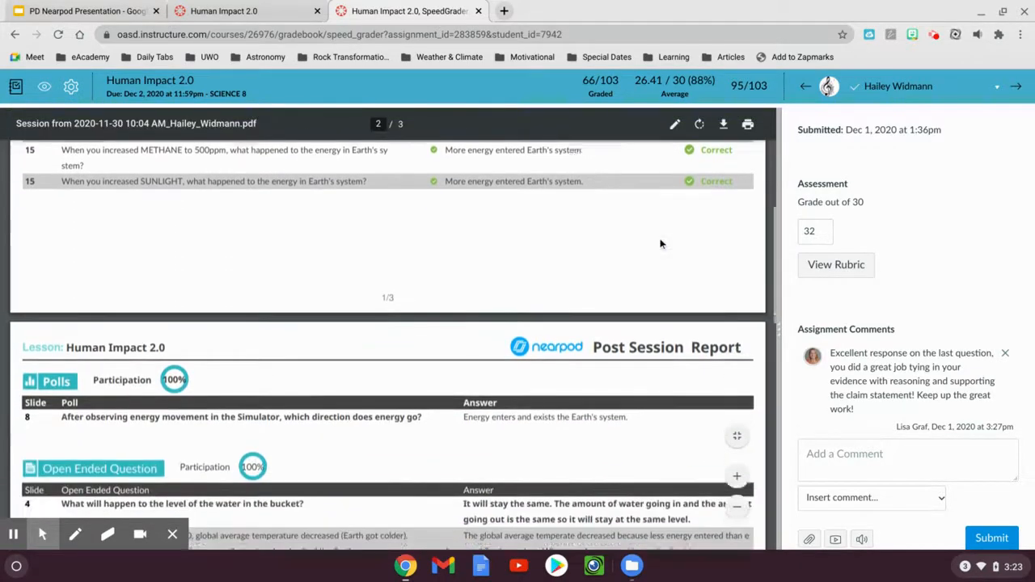
Read the report's poll and open-ended answers, highlight the slide 18 response, and check the interactive video section
scroll(660, 242, "down", 1)
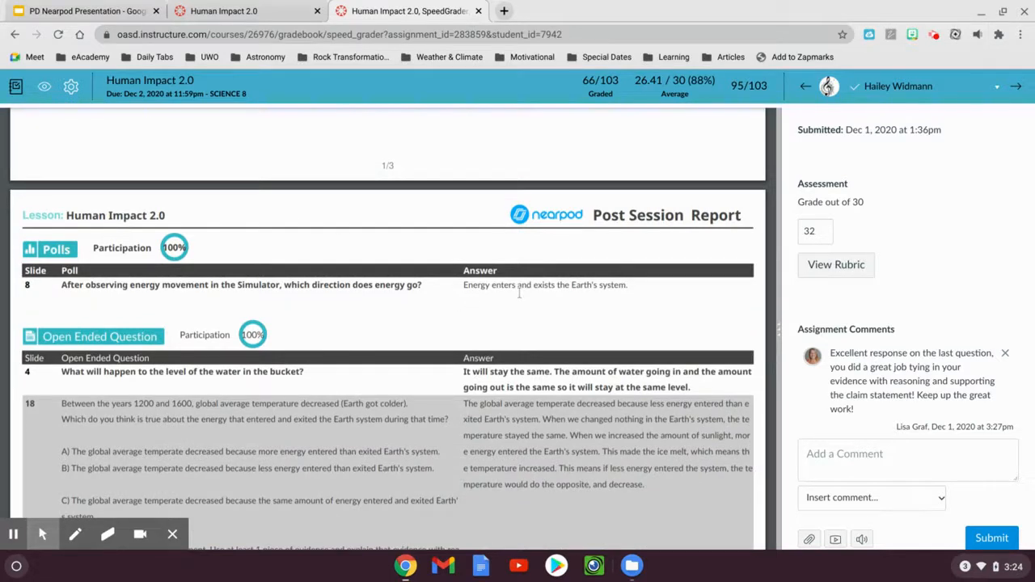
scroll(519, 293, "down", 3)
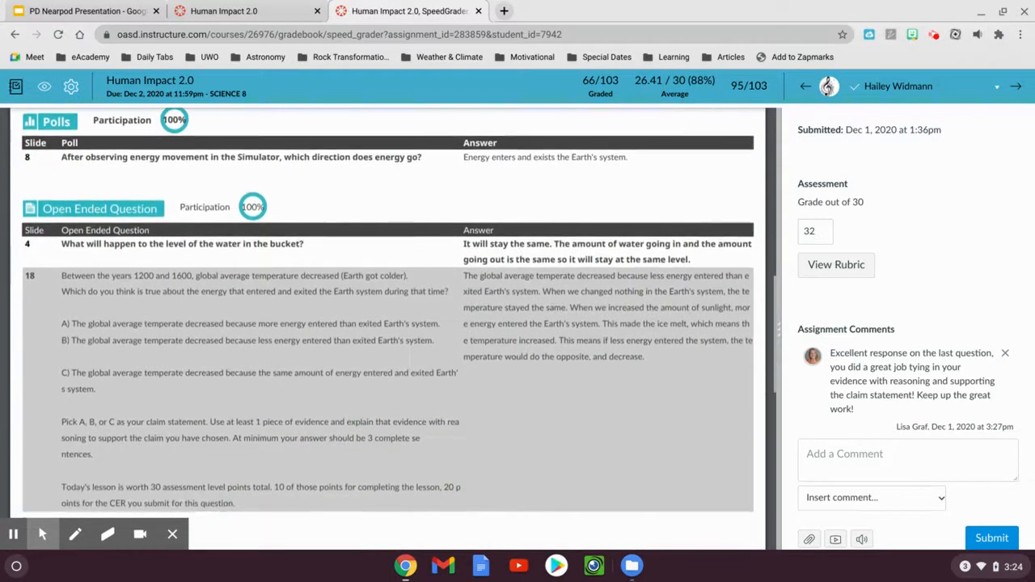
left_click_drag(467, 275, 638, 340)
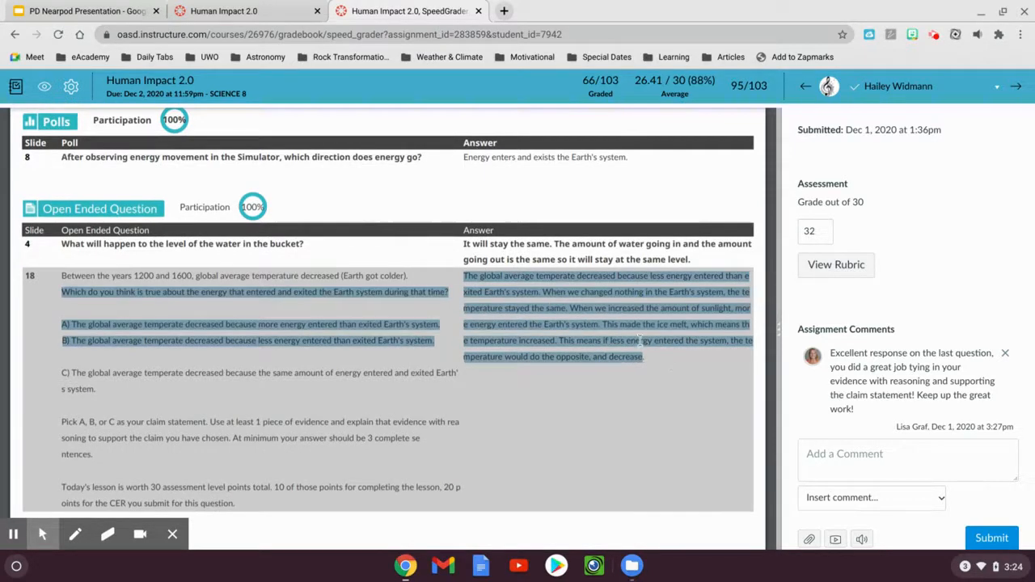
left_click(639, 340)
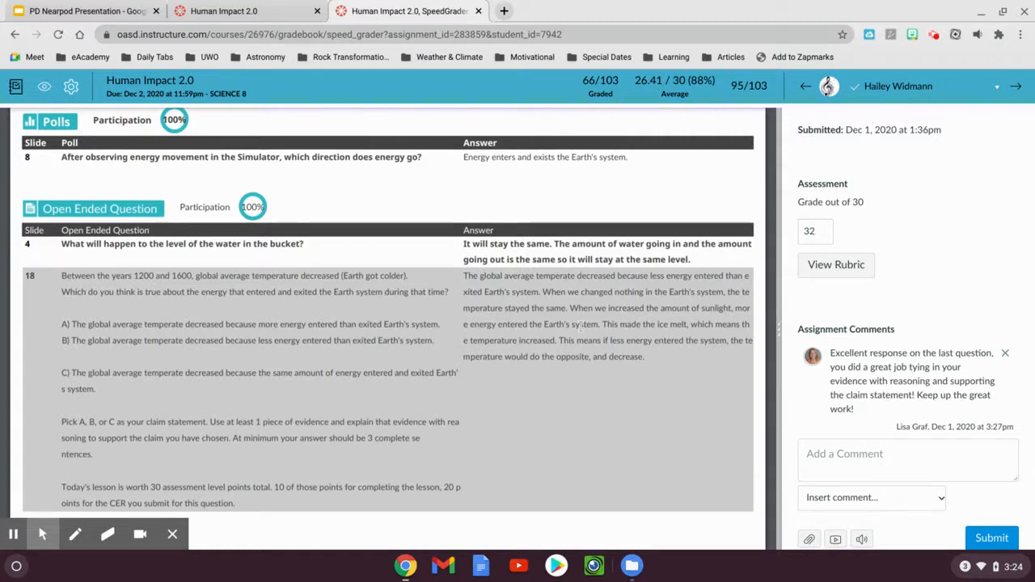
scroll(579, 325, "down", 2)
scroll(706, 320, "down", 5)
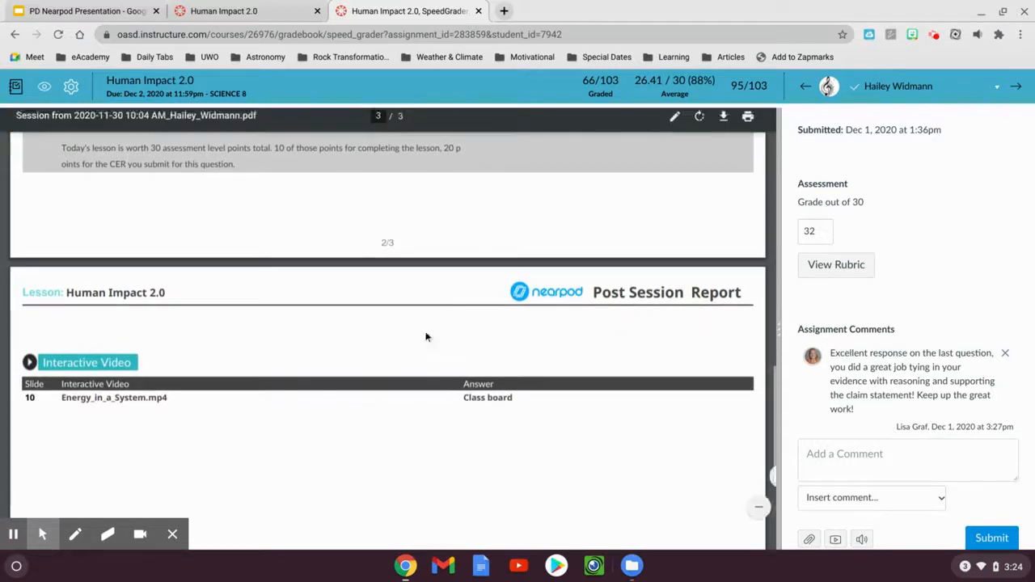
scroll(363, 328, "down", 1)
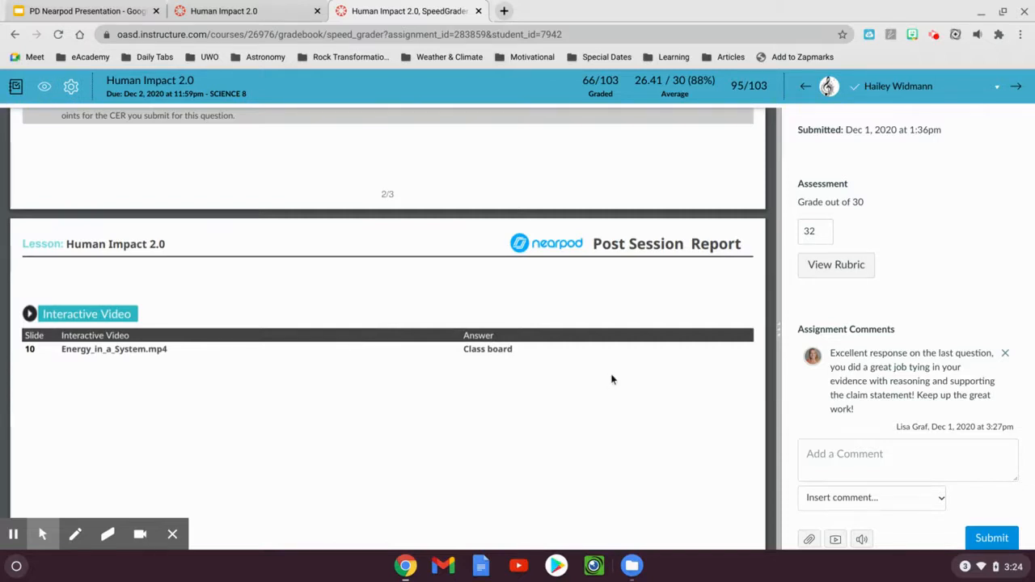
Return to the start of the report, view the student's rubric ratings, and close the rubric without saving
scroll(610, 377, "up", 15)
scroll(610, 376, "up", 2)
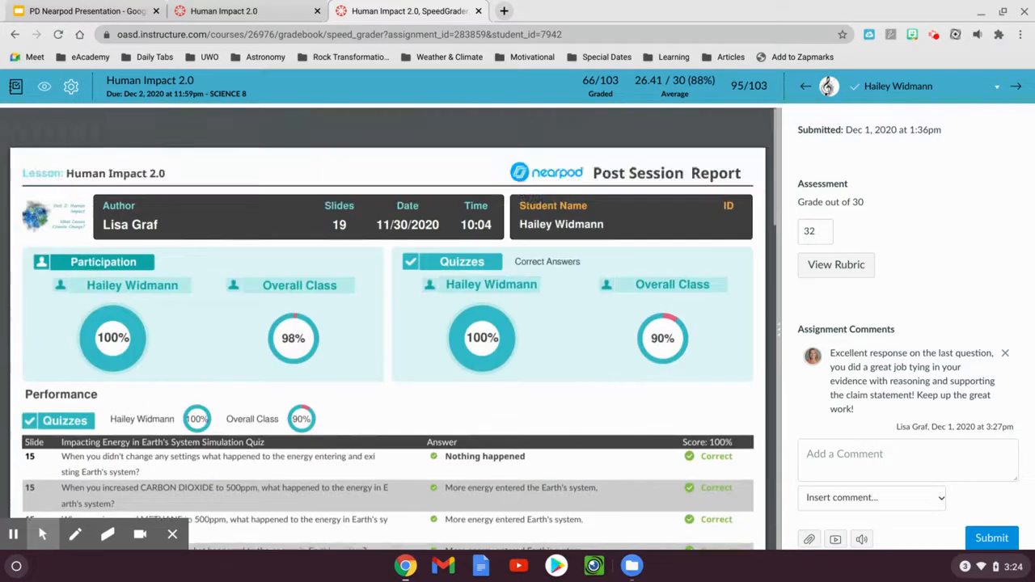
left_click(836, 267)
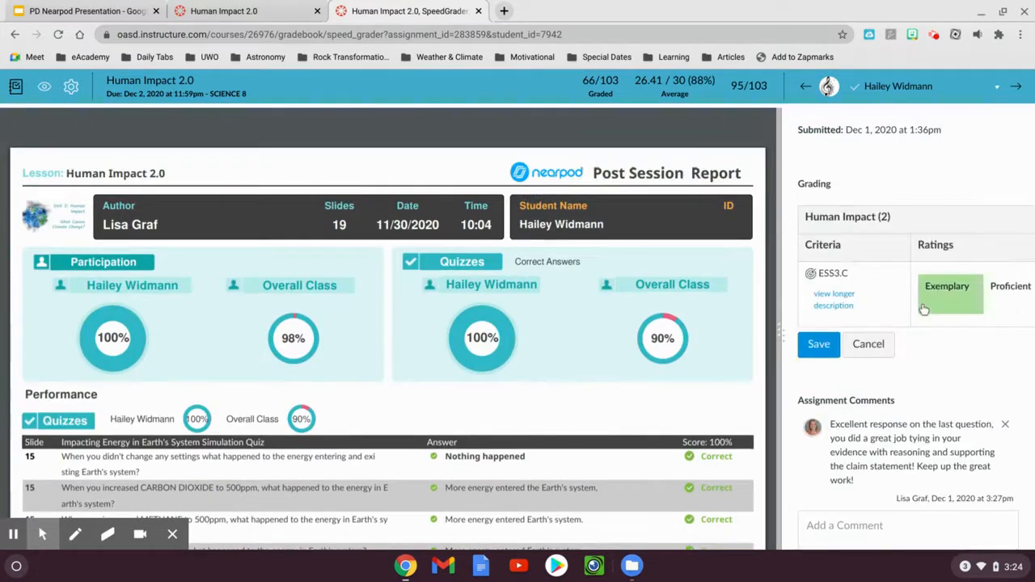
scroll(923, 309, "right", 6)
scroll(923, 308, "left", 6)
left_click(868, 344)
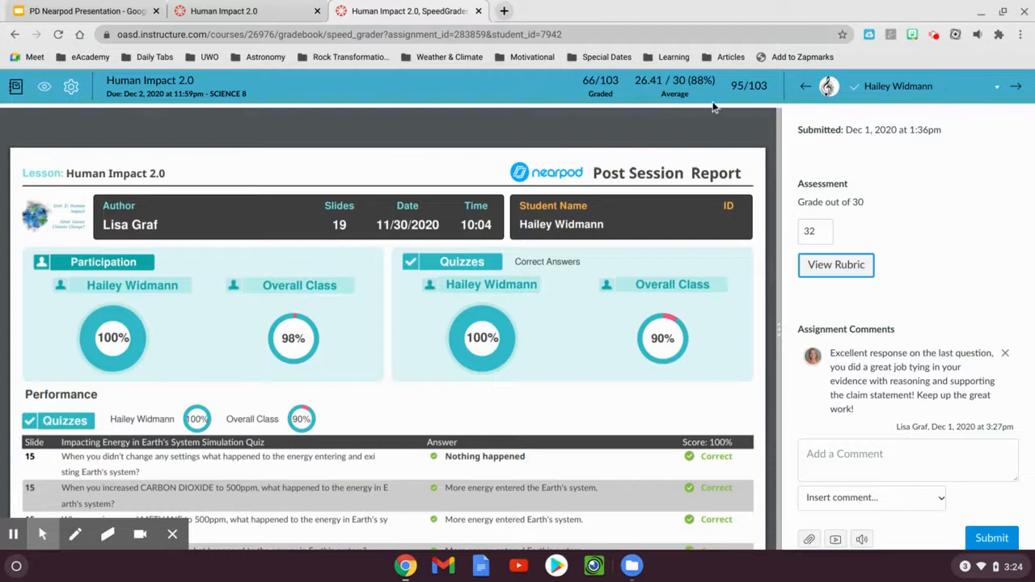
Switch to the open Human Impact 2.0 assignment page and display it in Student View
left_click(233, 8)
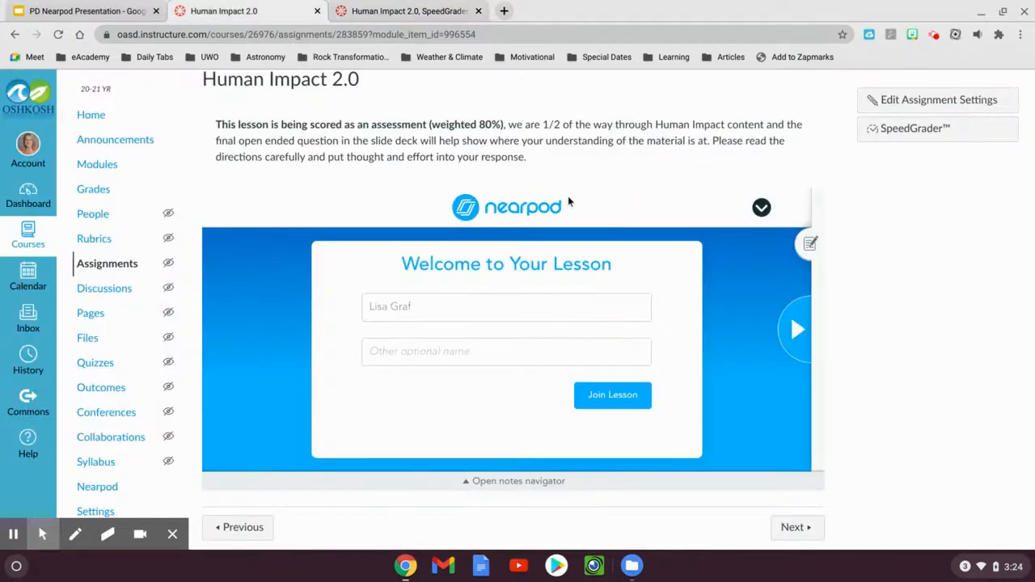
scroll(567, 195, "up", 1)
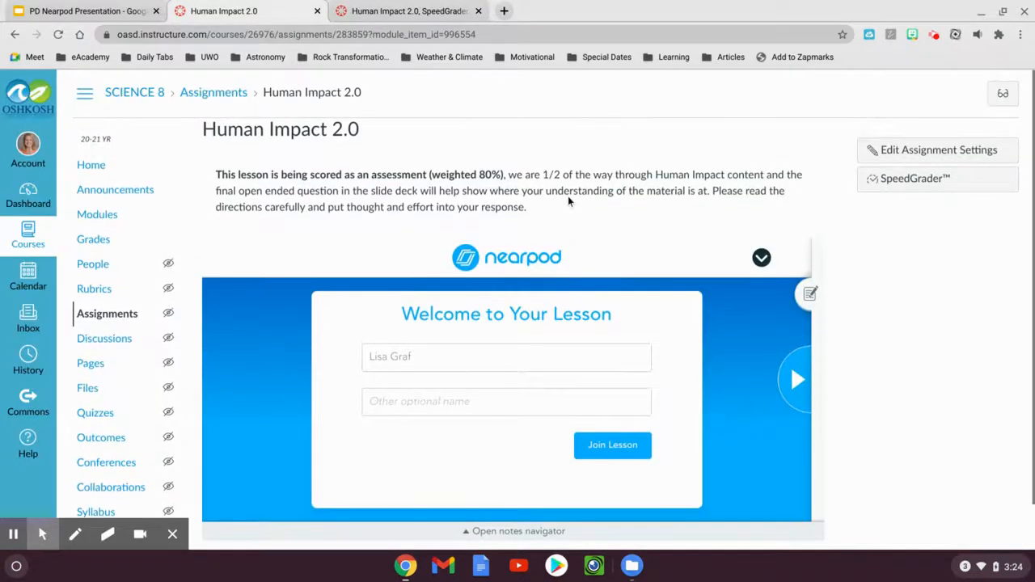
left_click(999, 105)
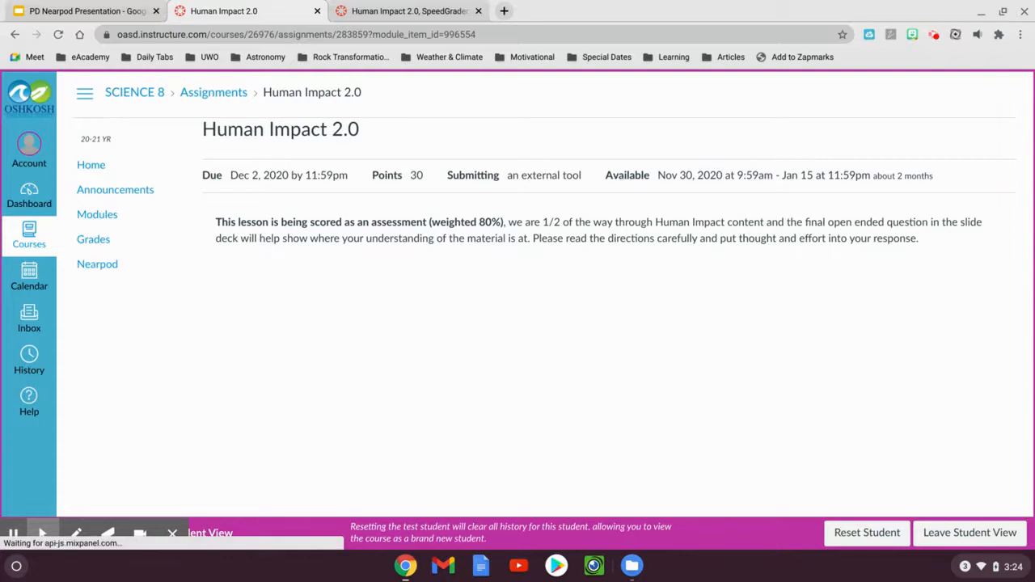
Advance through the embedded lesson as a student to the unanswered question, dismiss the warning, and leave Student View
scroll(884, 377, "down", 2)
left_click(986, 303)
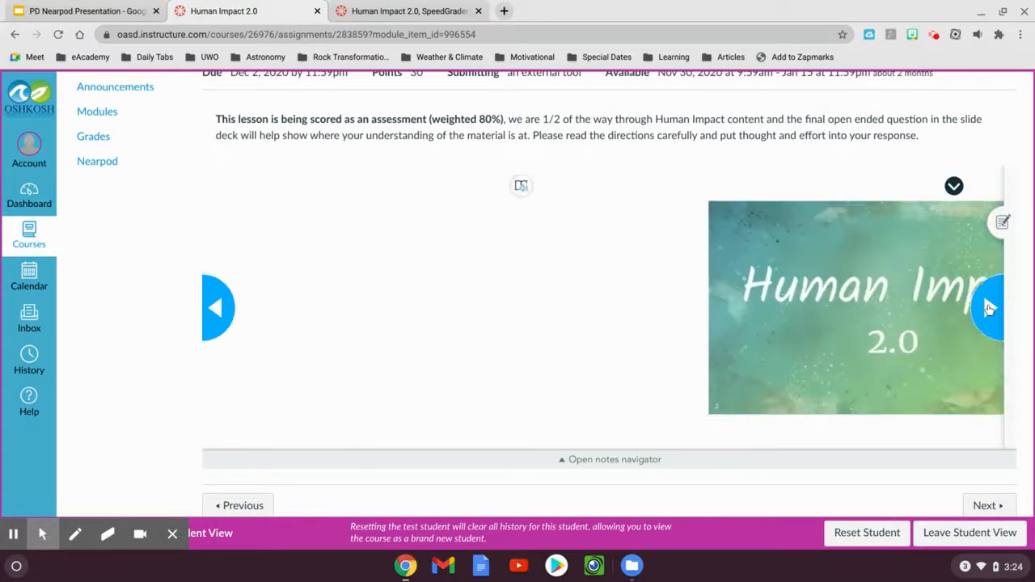
left_click(988, 307)
left_click(988, 307)
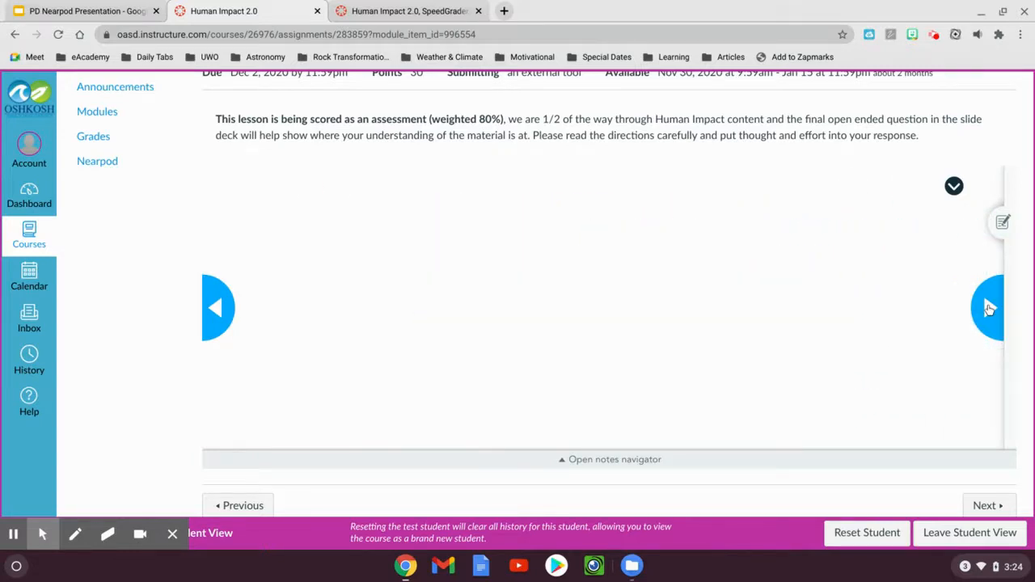
left_click(988, 307)
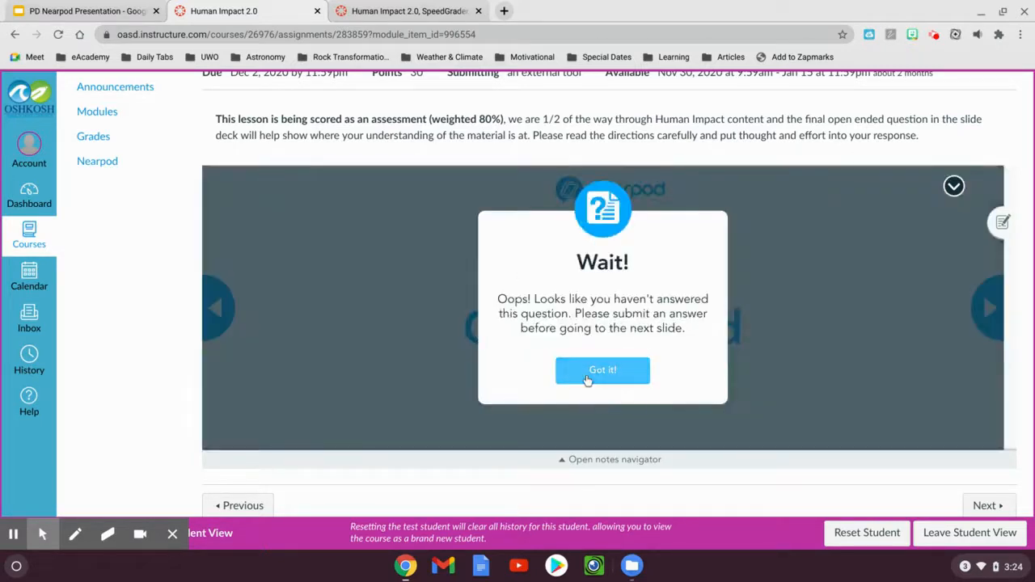
left_click(606, 372)
left_click(923, 542)
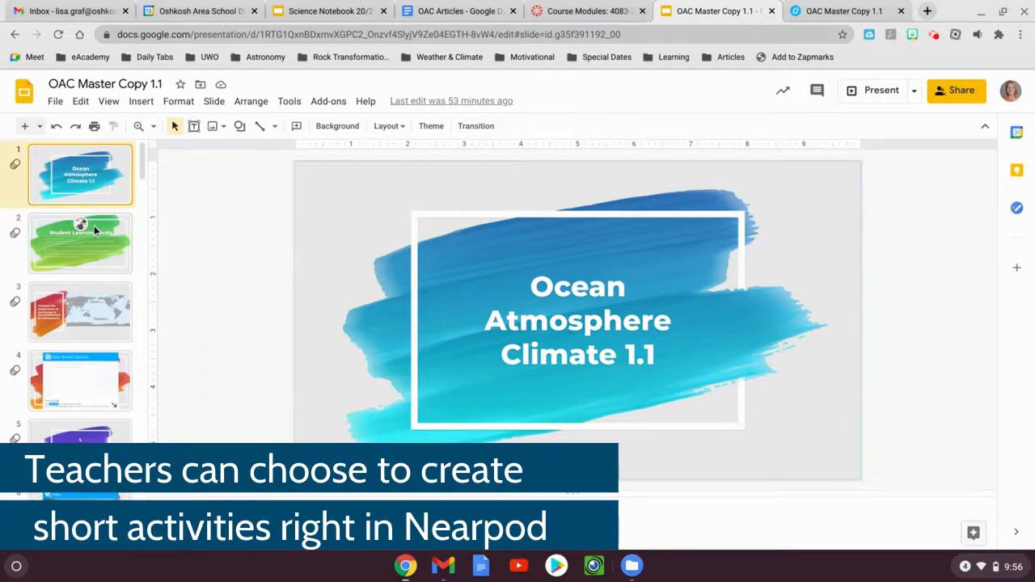
Glance through the OAC Master Copy 1.1 slides in Google Slides and switch to the same lesson in the Nearpod library
scroll(94, 227, "down", 2)
scroll(93, 227, "up", 2)
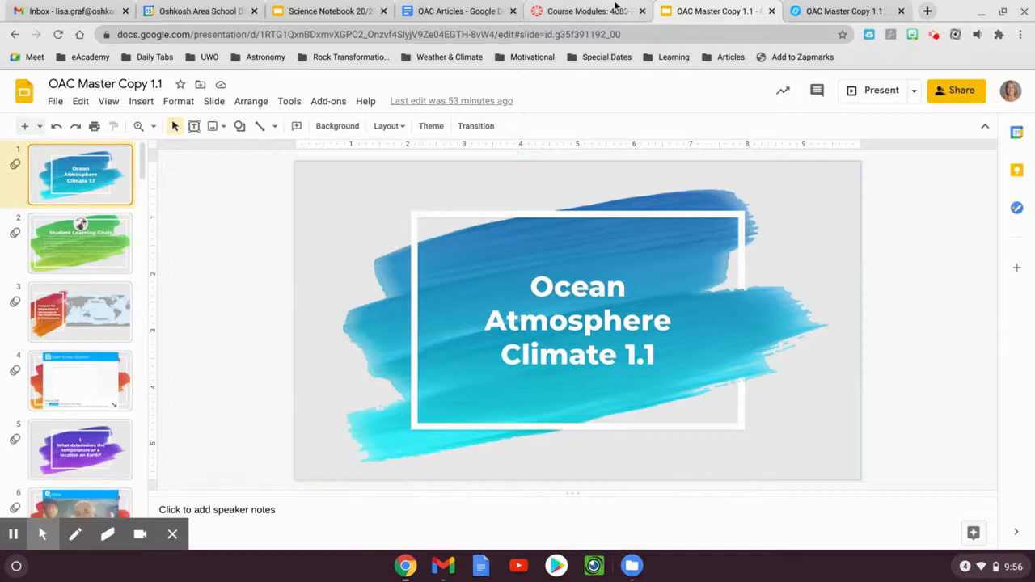
left_click(819, 5)
mouse_move(347, 380)
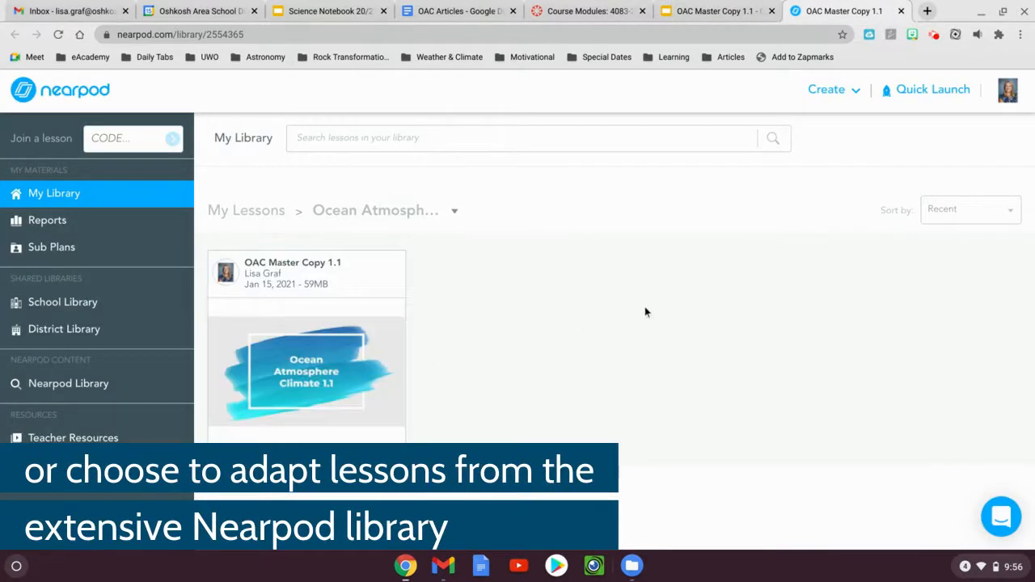
In the Canvas course modules, add a new assignment named OAC 1.1 to the Ocean, Atmosphere, & Climate module
left_click(556, 6)
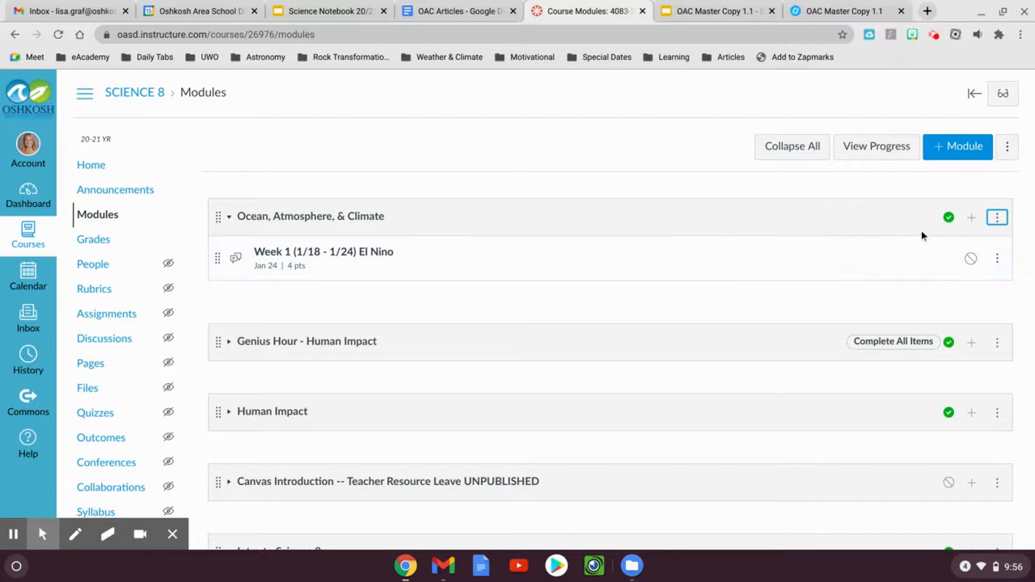
left_click(971, 218)
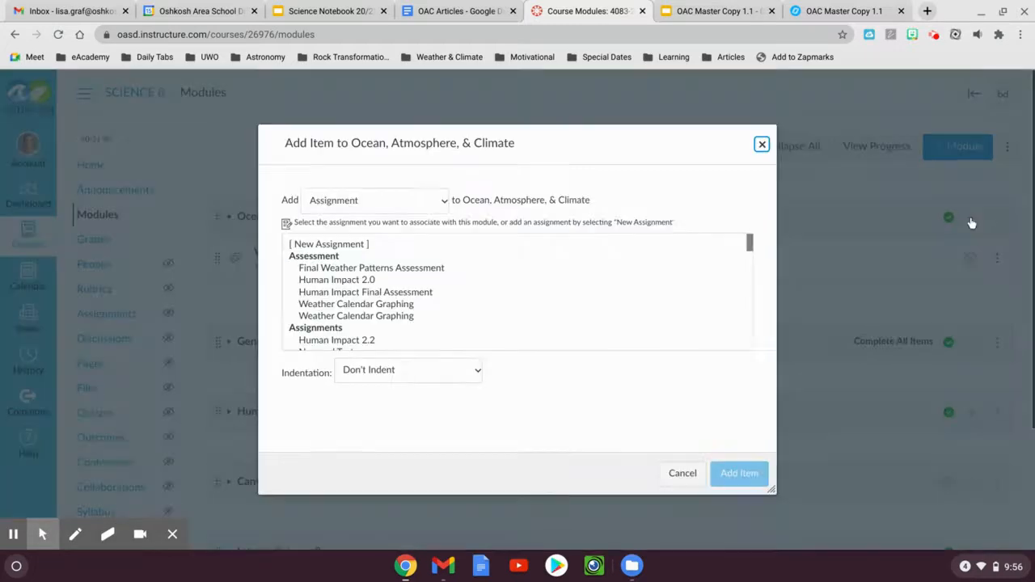
left_click(345, 204)
left_click(327, 227)
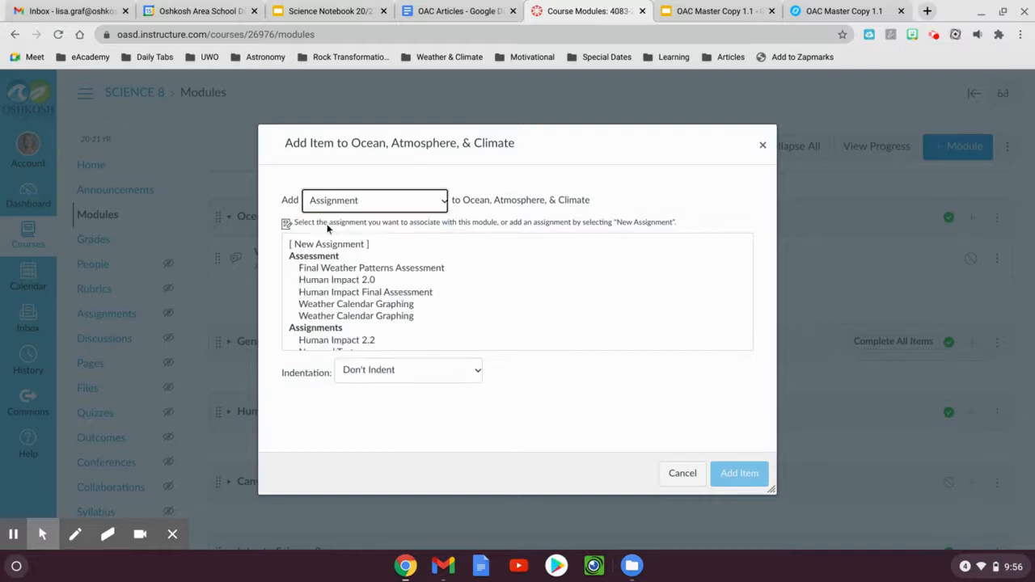
left_click(323, 244)
left_click(399, 374)
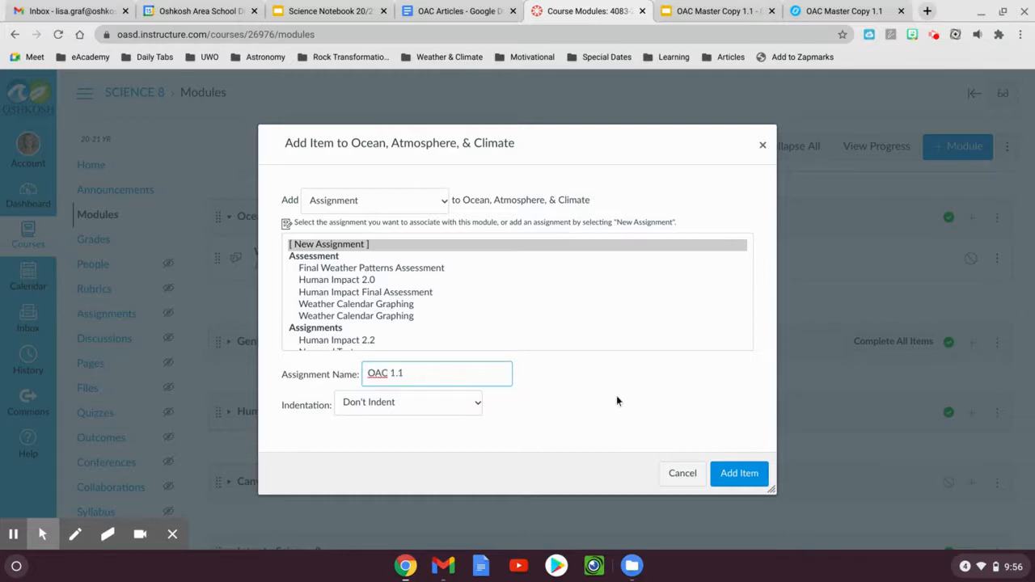
left_click(736, 483)
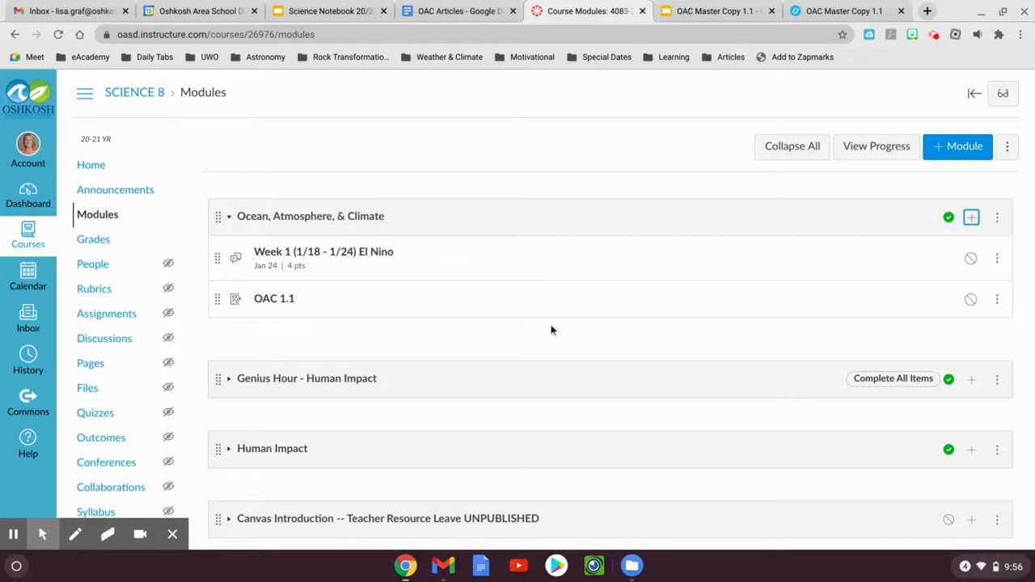
Open the OAC 1.1 assignment and start a new rubric titled OAC Rubric
left_click(274, 300)
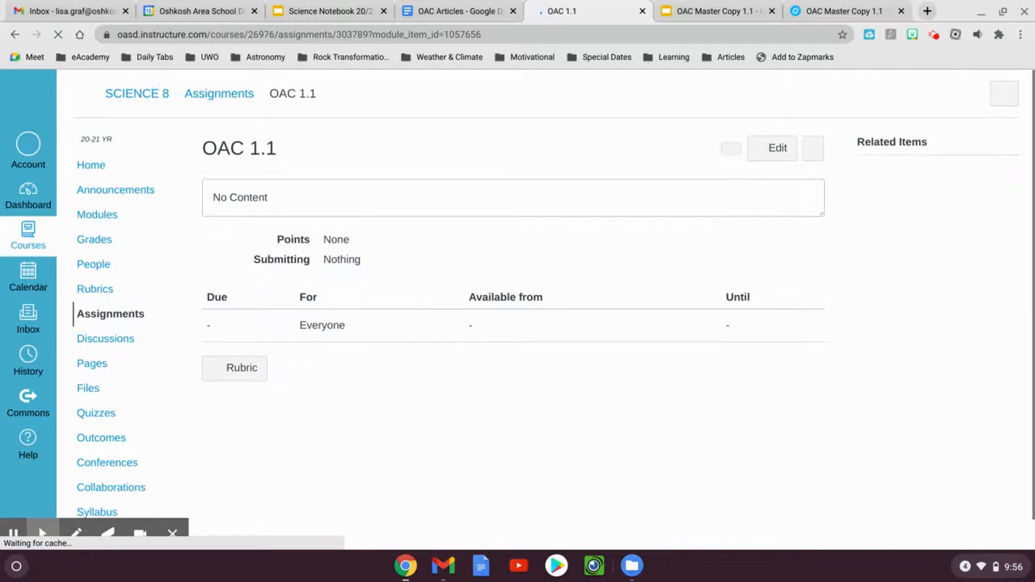
left_click(241, 368)
left_click_drag(299, 385, 224, 386)
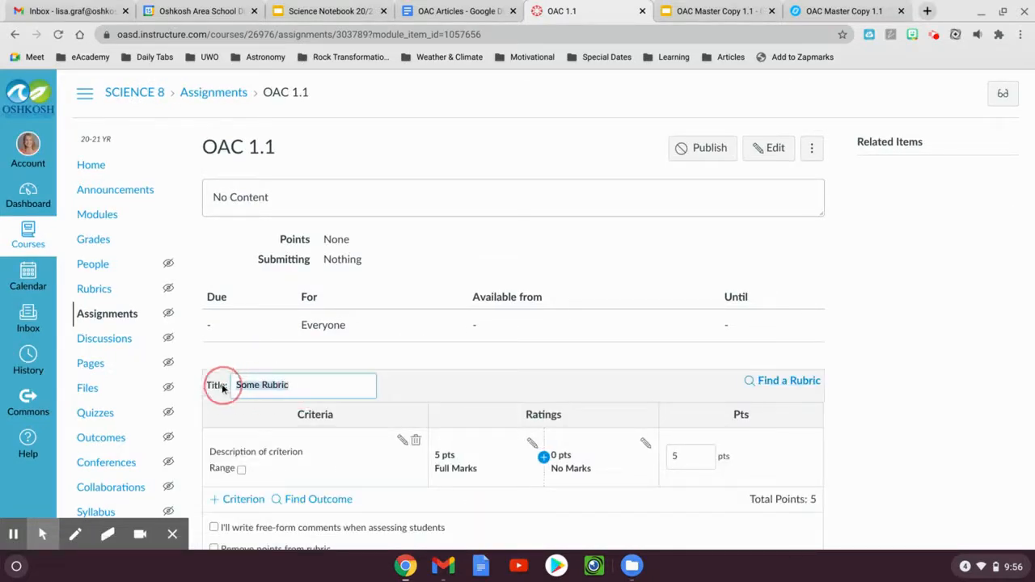
type("OAC")
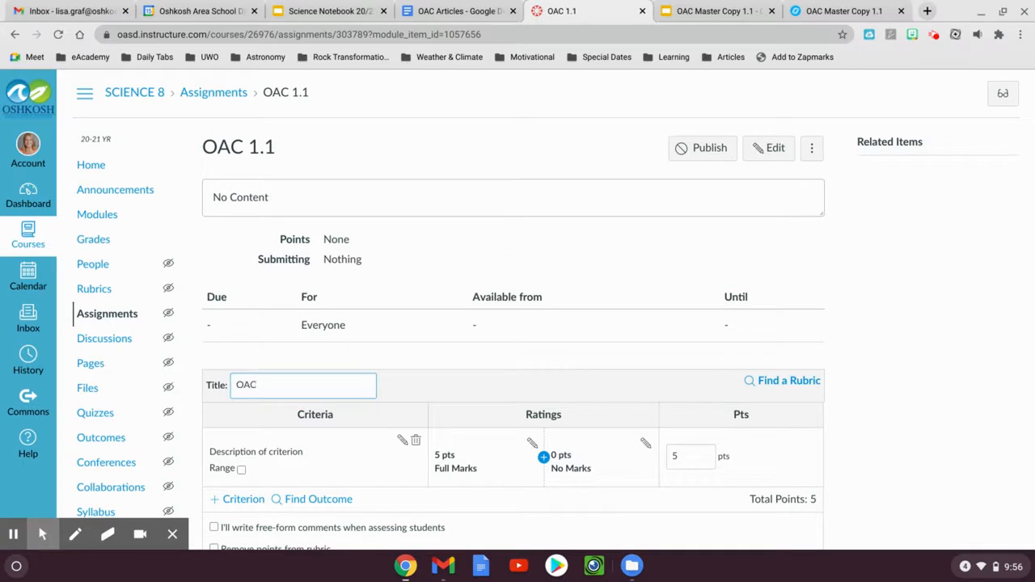
Replace the OAC Rubric's default criterion with the ESS2.D outcome and create the rubric
scroll(348, 400, "down", 1)
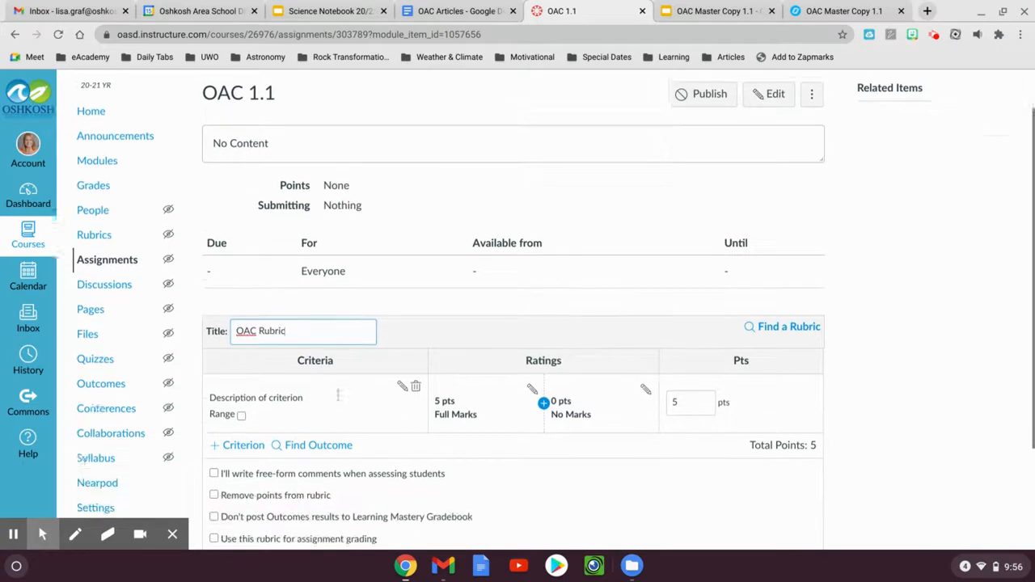
left_click(415, 382)
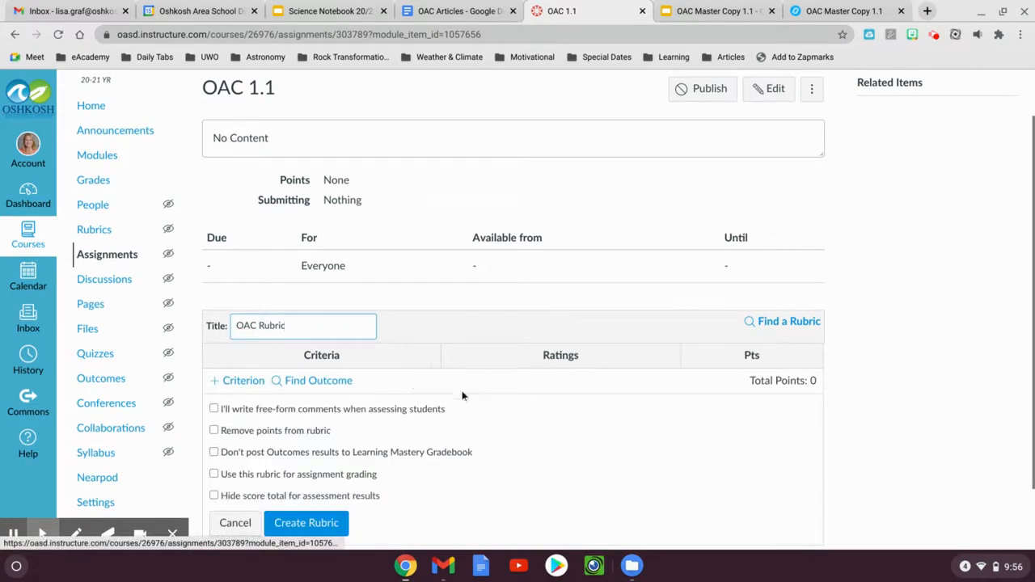
left_click(287, 381)
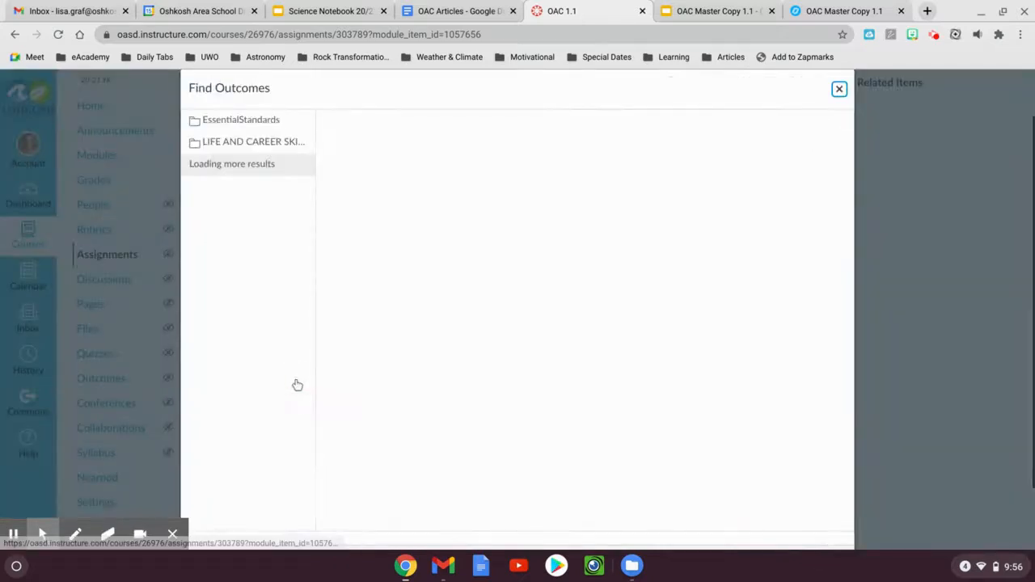
left_click(231, 165)
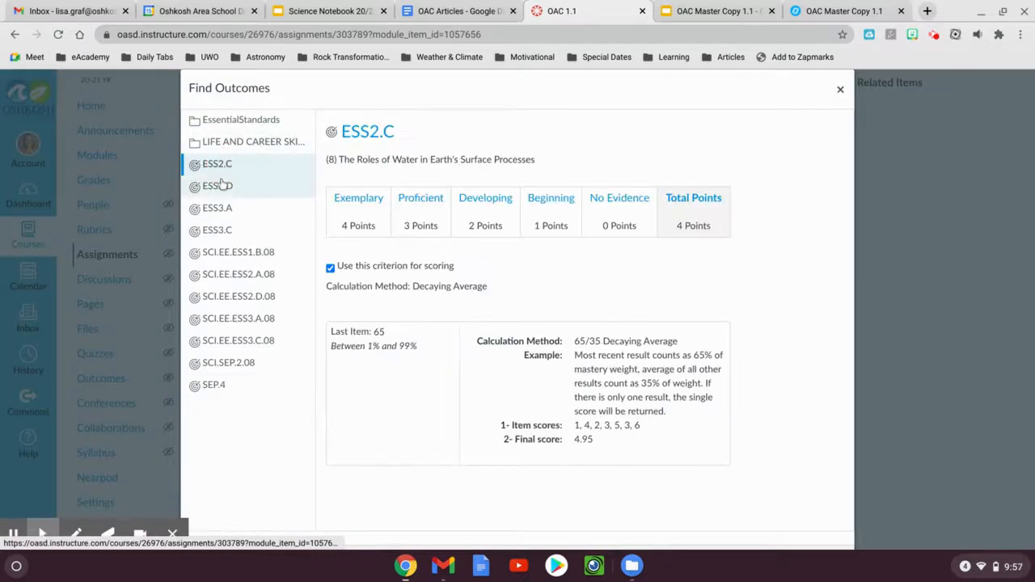
left_click(222, 186)
scroll(757, 264, "down", 2)
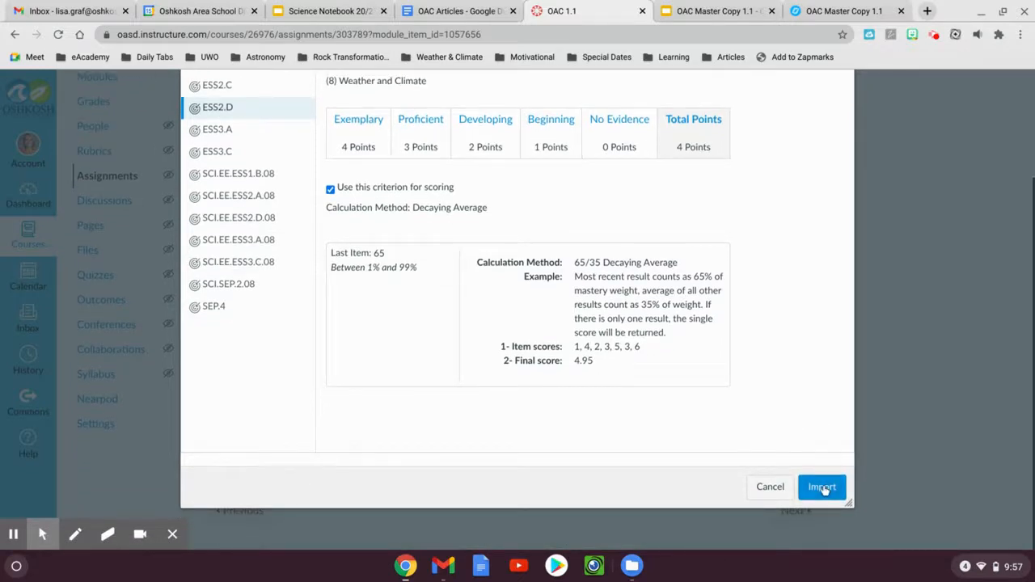
left_click(821, 487)
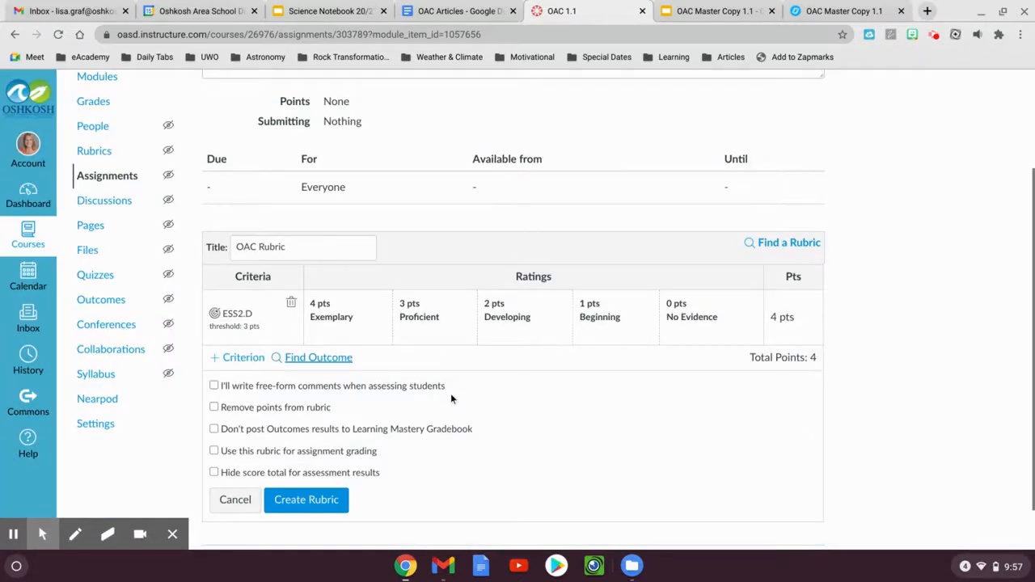
scroll(451, 393, "down", 1)
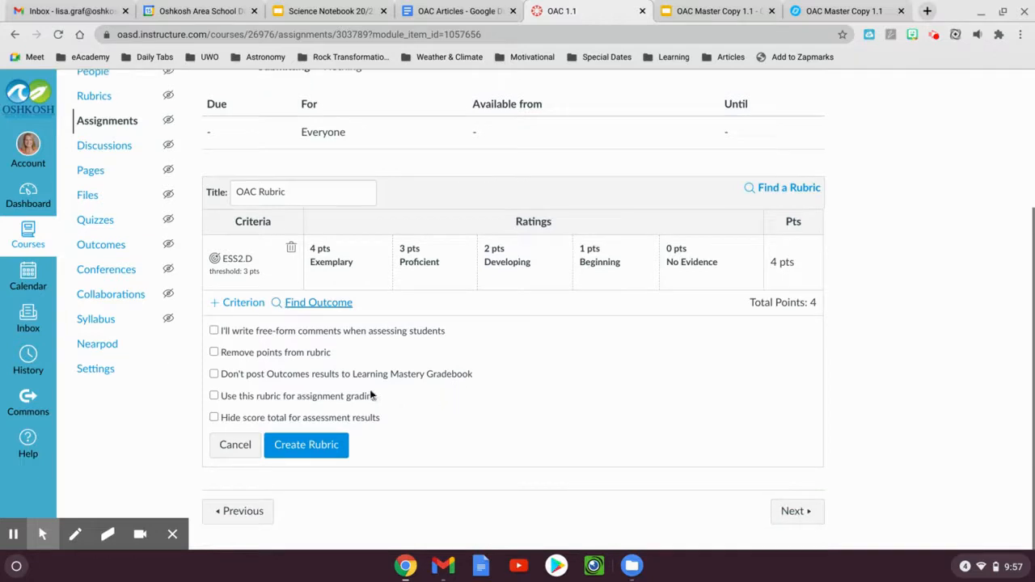
left_click(307, 444)
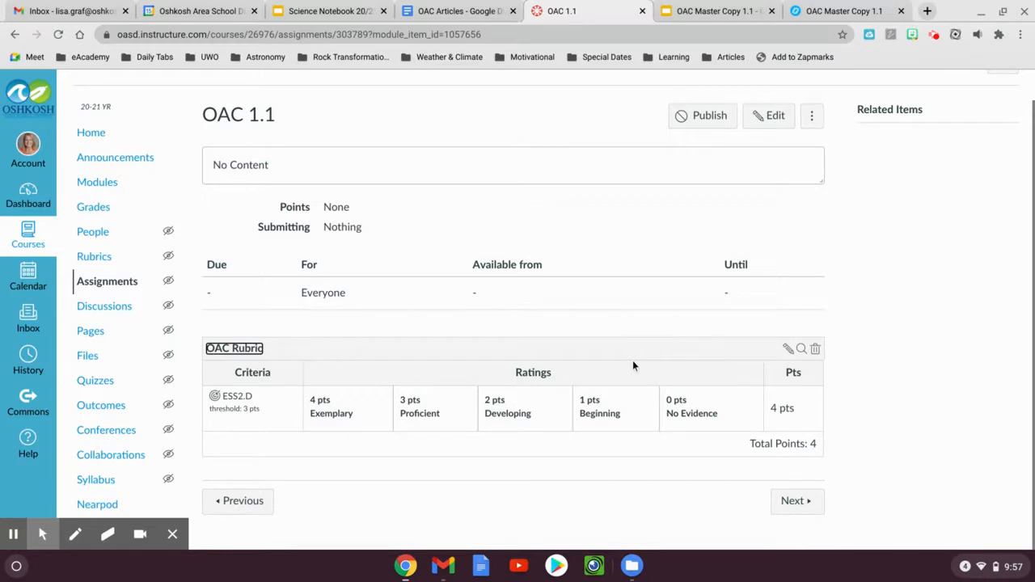
Edit the OAC 1.1 assignment, setting its points to 4 and its assignment group to LCS
left_click(769, 117)
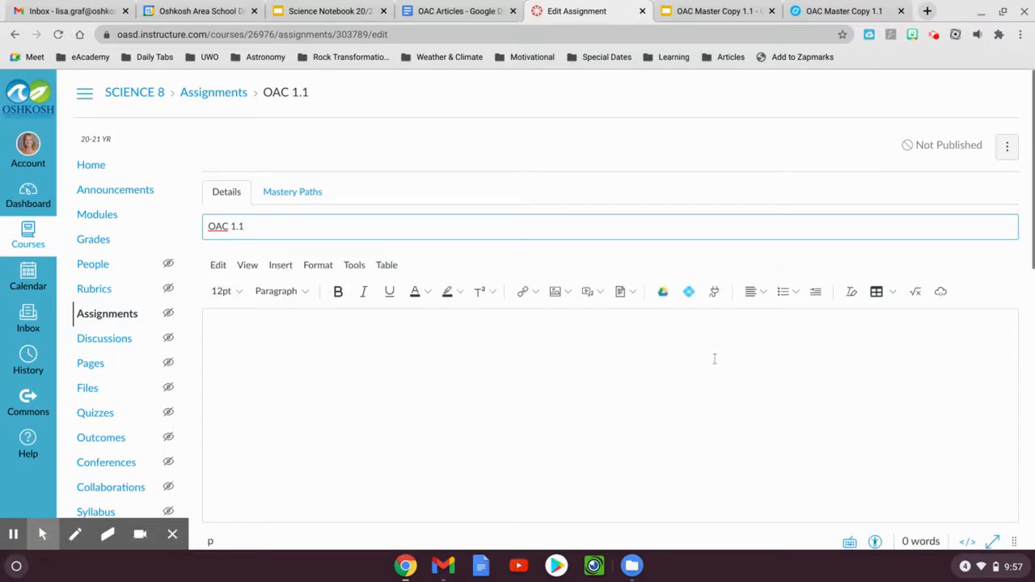
scroll(782, 393, "down", 3)
left_click(783, 393)
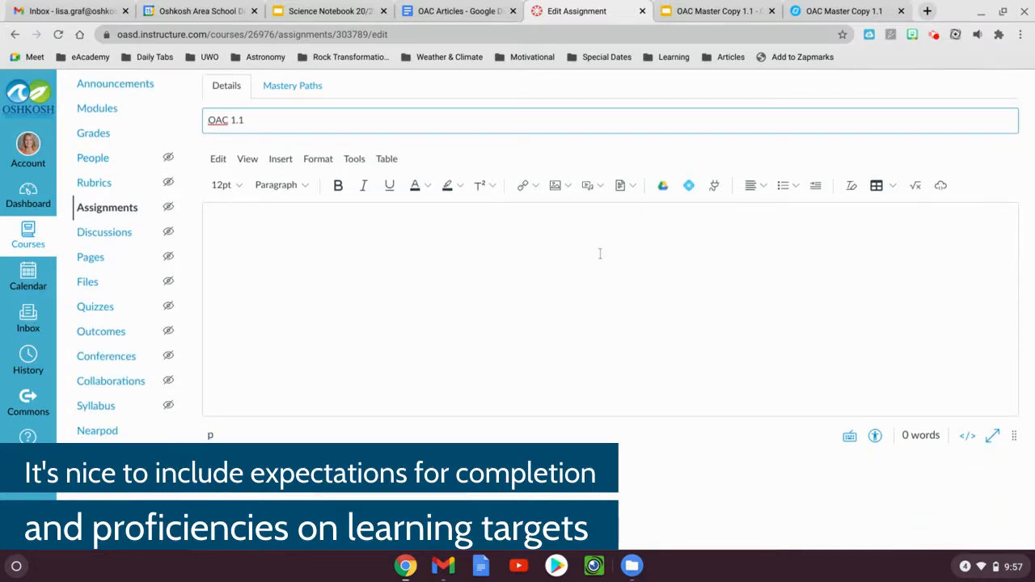
scroll(399, 296, "down", 2)
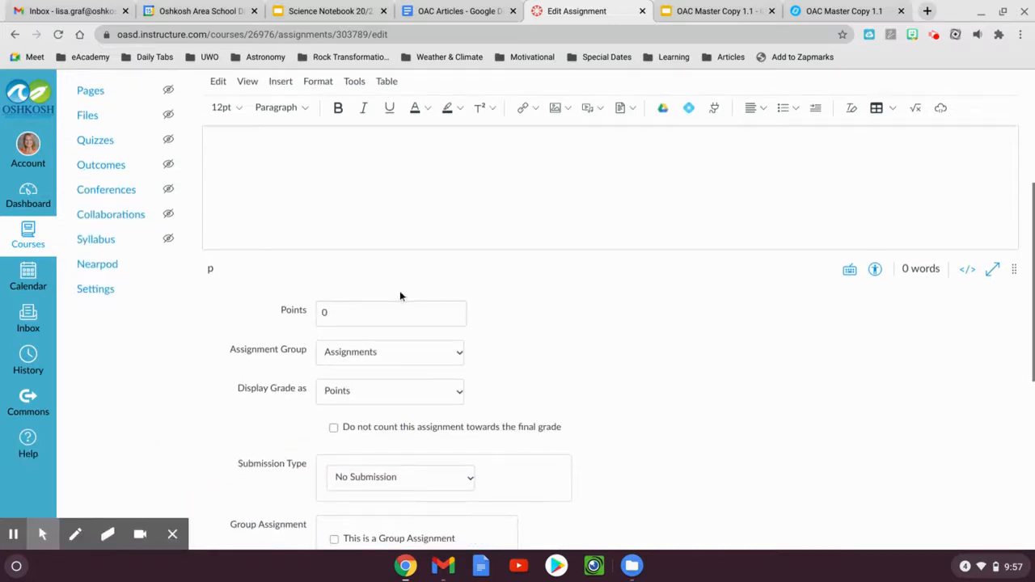
left_click(338, 312)
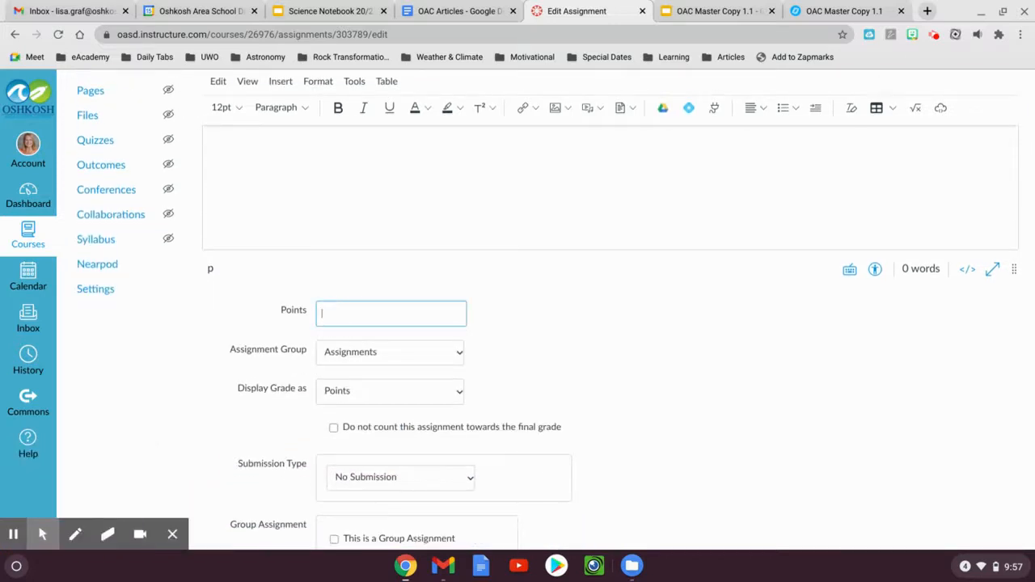
left_click(367, 352)
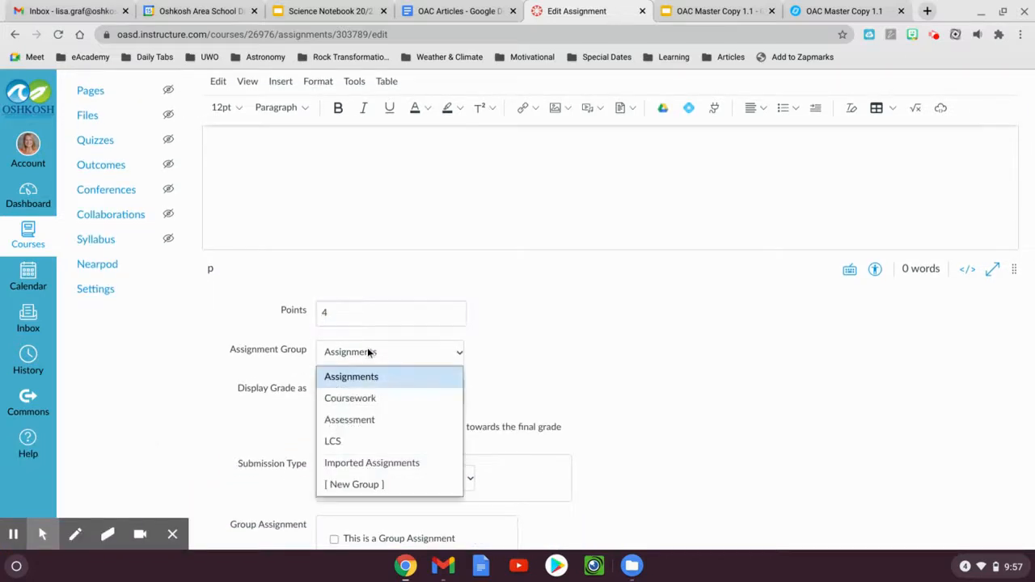
left_click(353, 439)
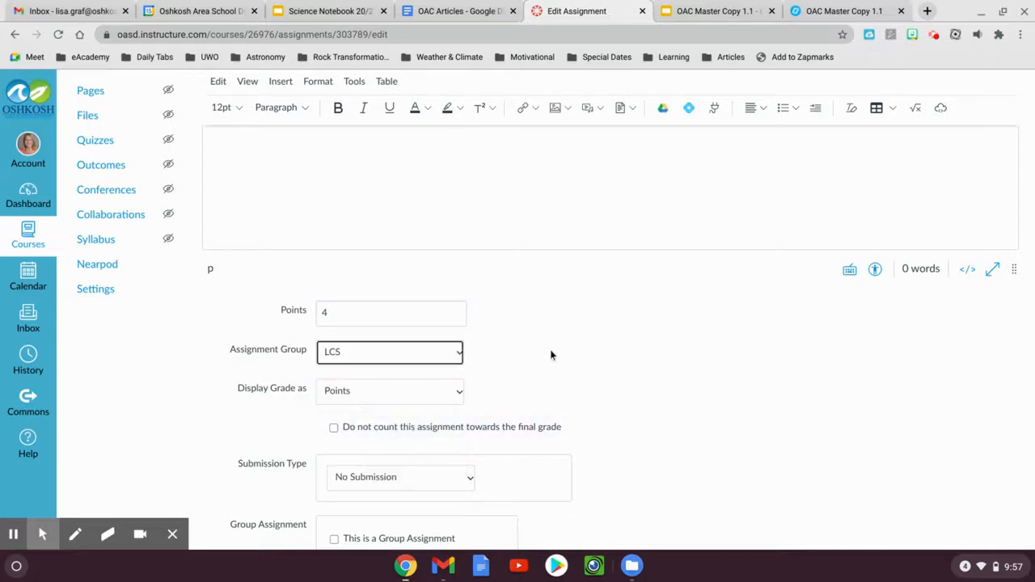
Set the assignment due Jan 22 11:59pm and available from Jan 19 12am until Jun 3 11:59pm
scroll(549, 349, "down", 2)
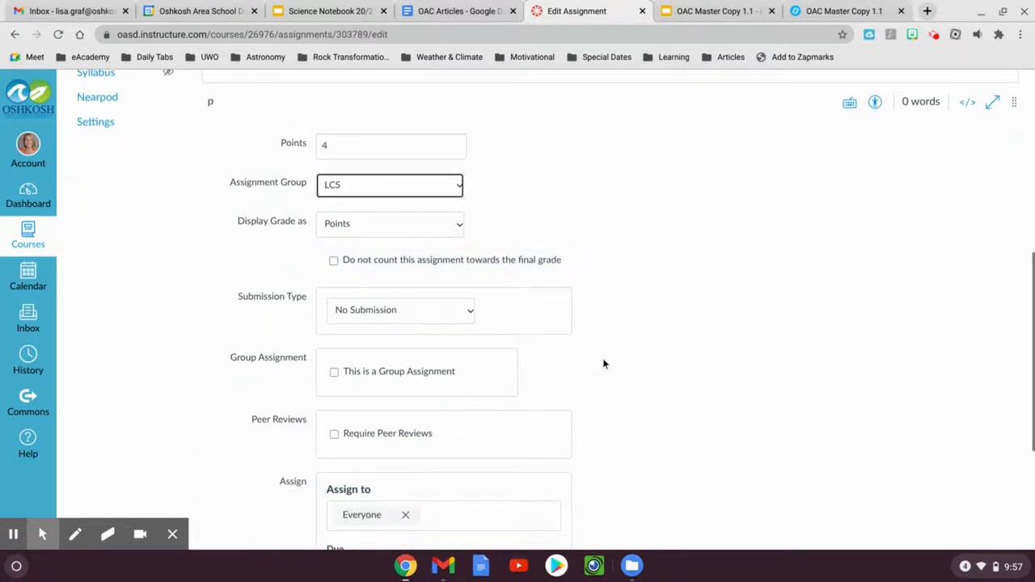
scroll(603, 364, "down", 2)
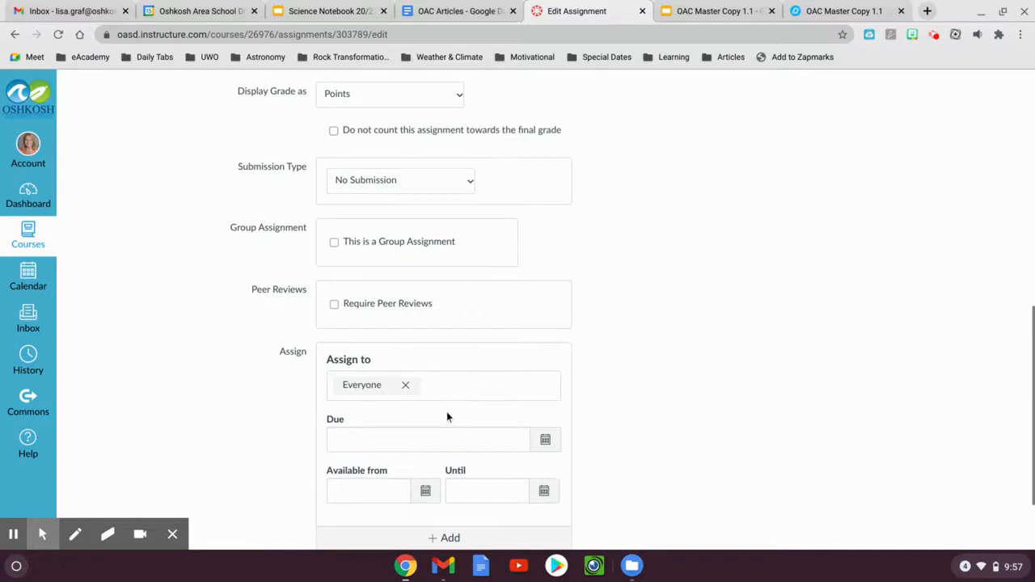
scroll(445, 414, "down", 1)
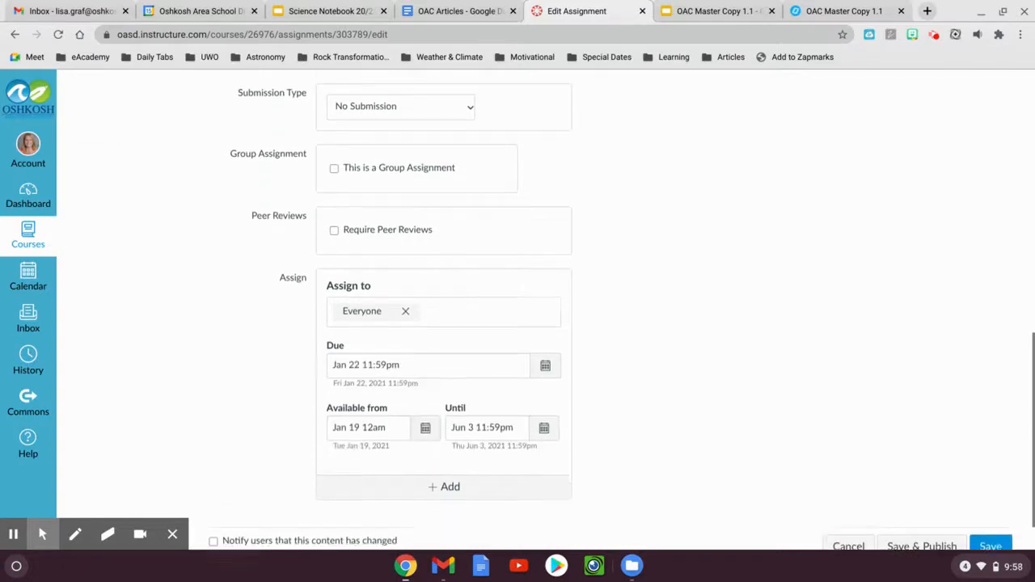
Set the submission type to External Tool and choose Nearpod as the tool to link from
scroll(556, 308, "up", 3)
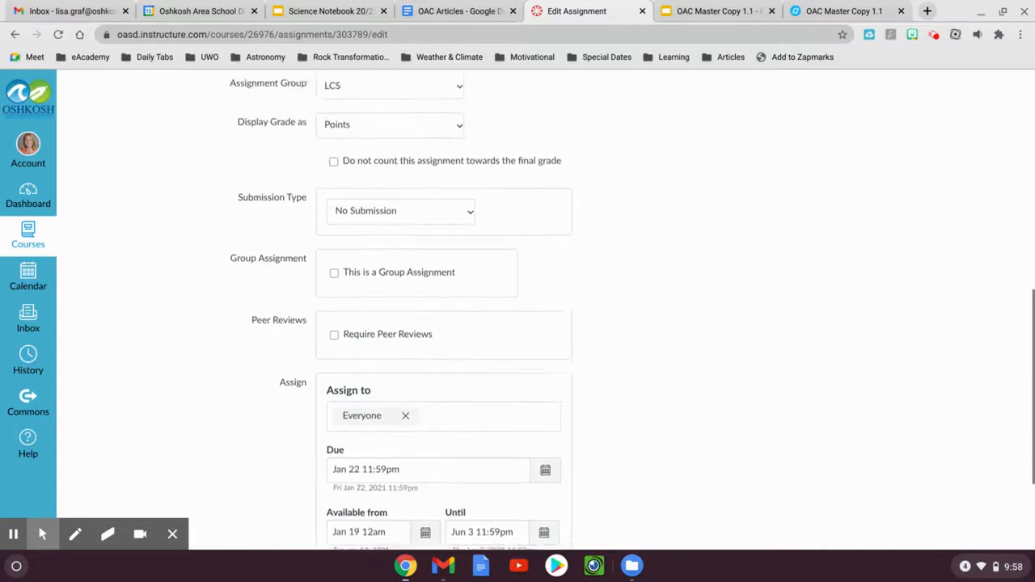
left_click(453, 309)
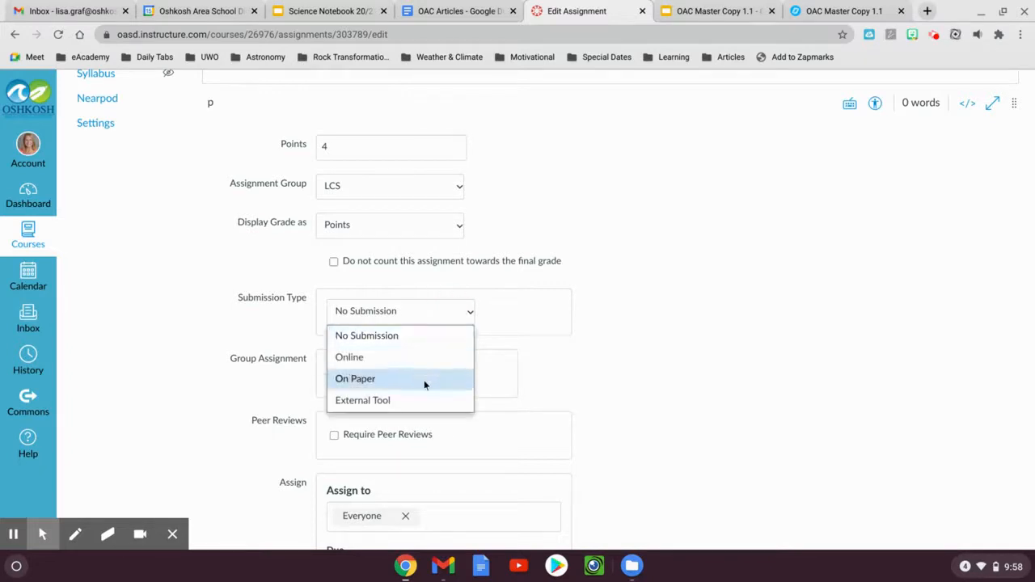
left_click(389, 399)
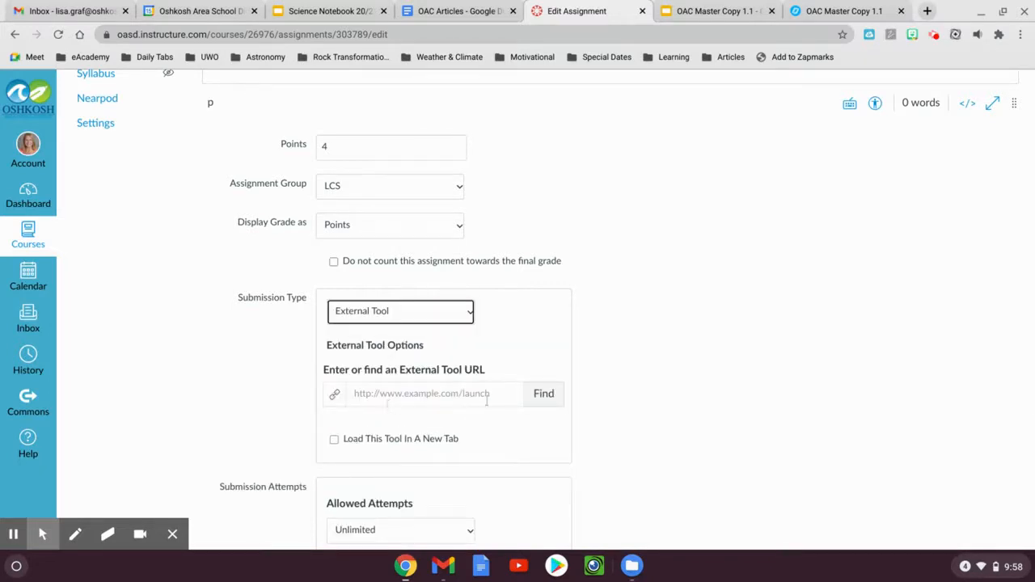
left_click(544, 394)
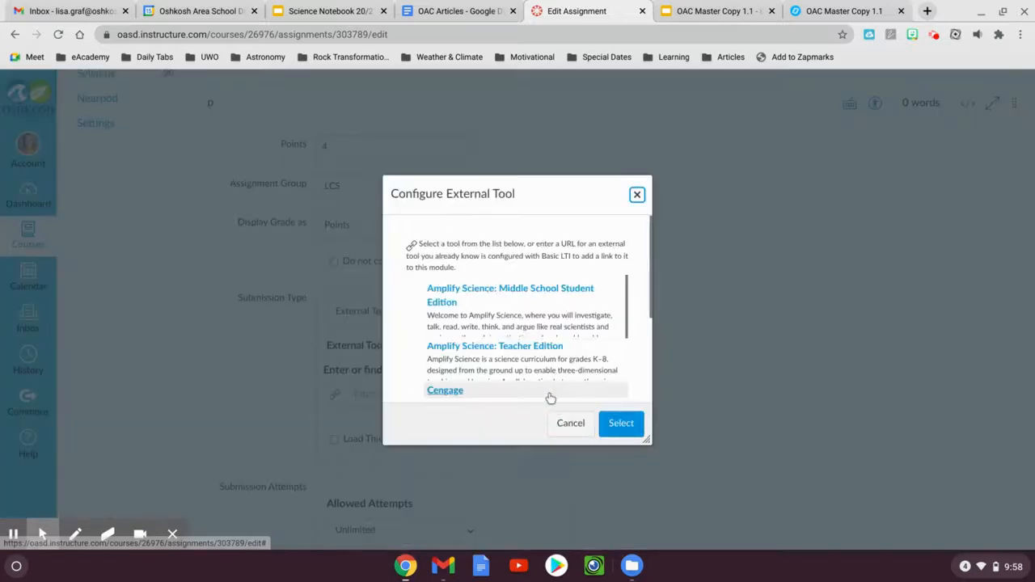
scroll(523, 321, "down", 5)
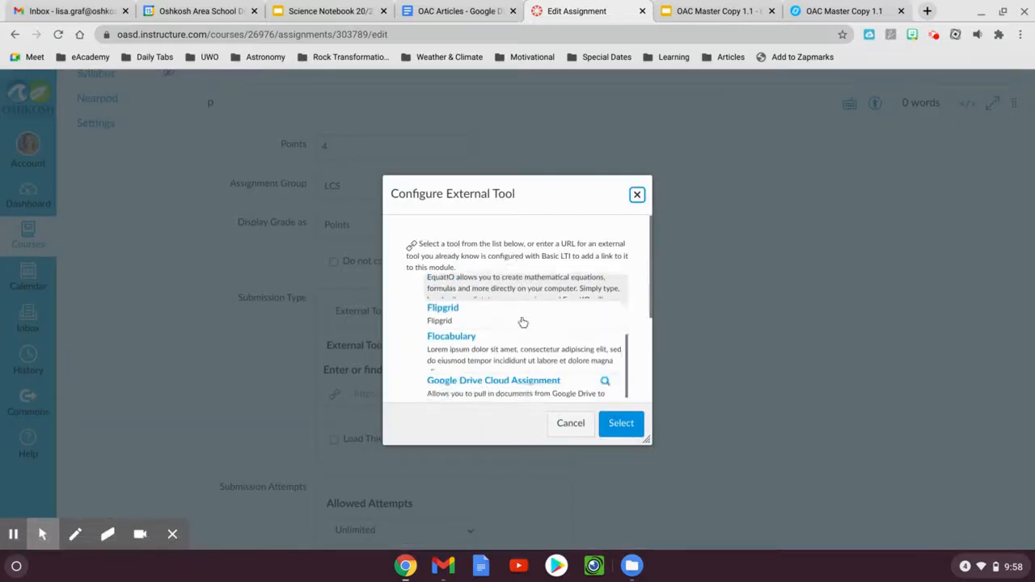
scroll(523, 322, "down", 1)
left_click(523, 321)
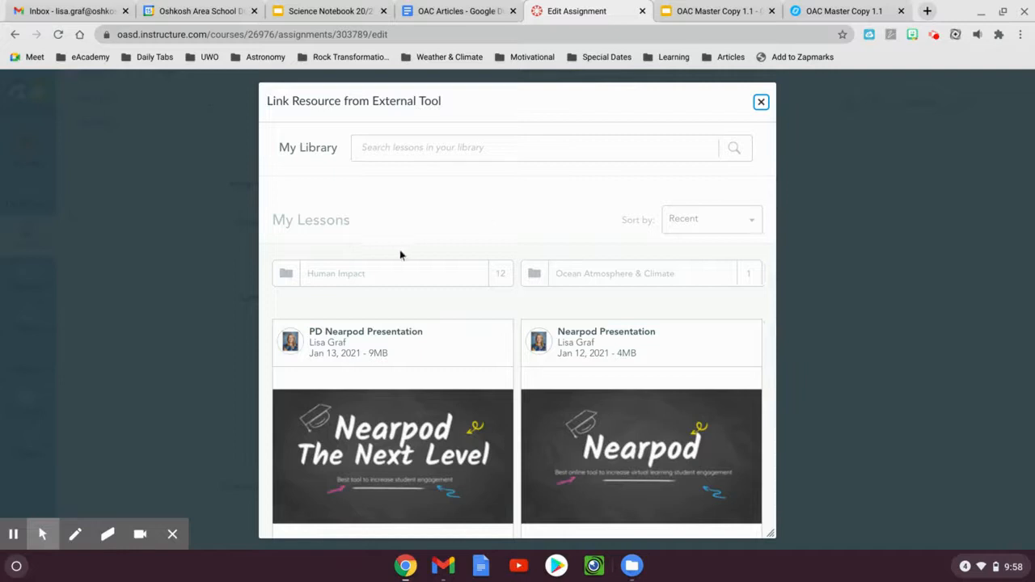
Link OAC Master Copy 1.1 from the Ocean Atmosphere & Climate folder as a Student-Paced lesson and save the assignment
left_click(585, 275)
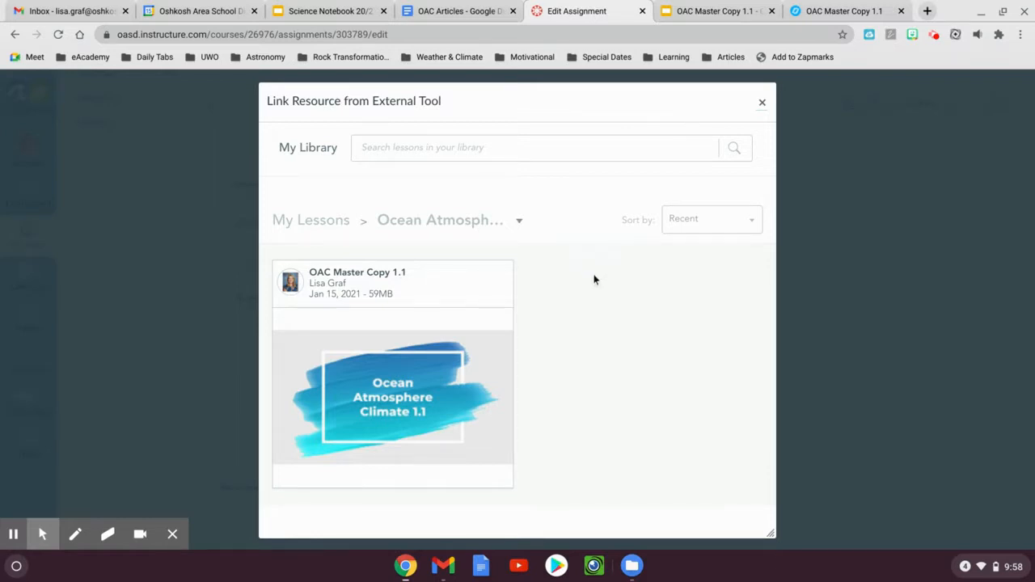
mouse_move(471, 314)
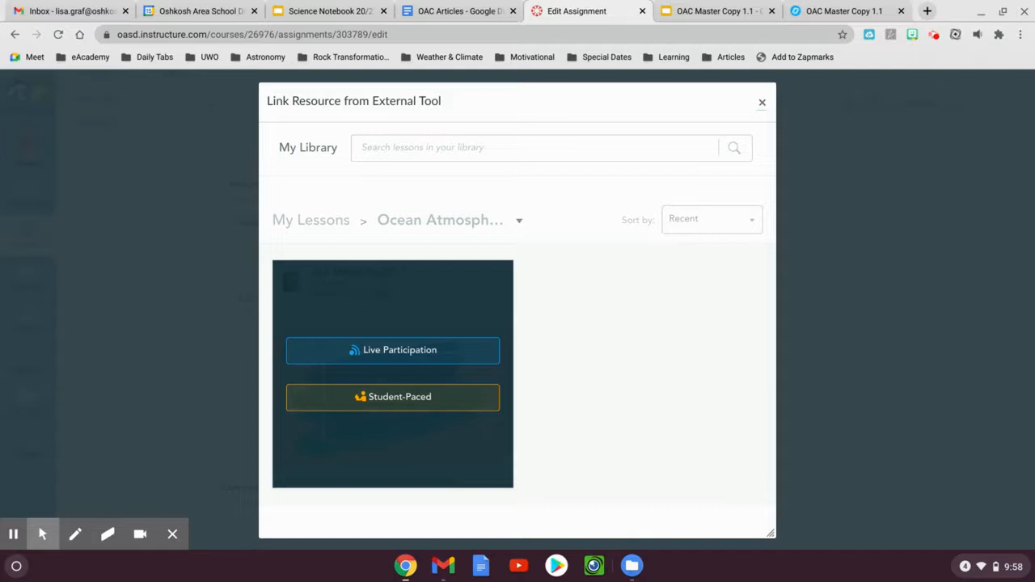
left_click(402, 398)
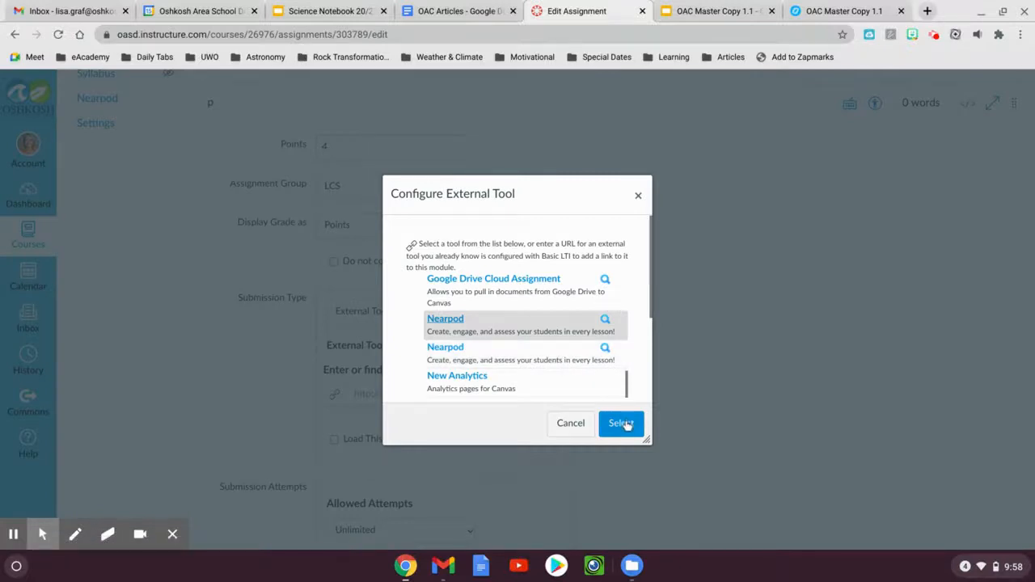
left_click(620, 421)
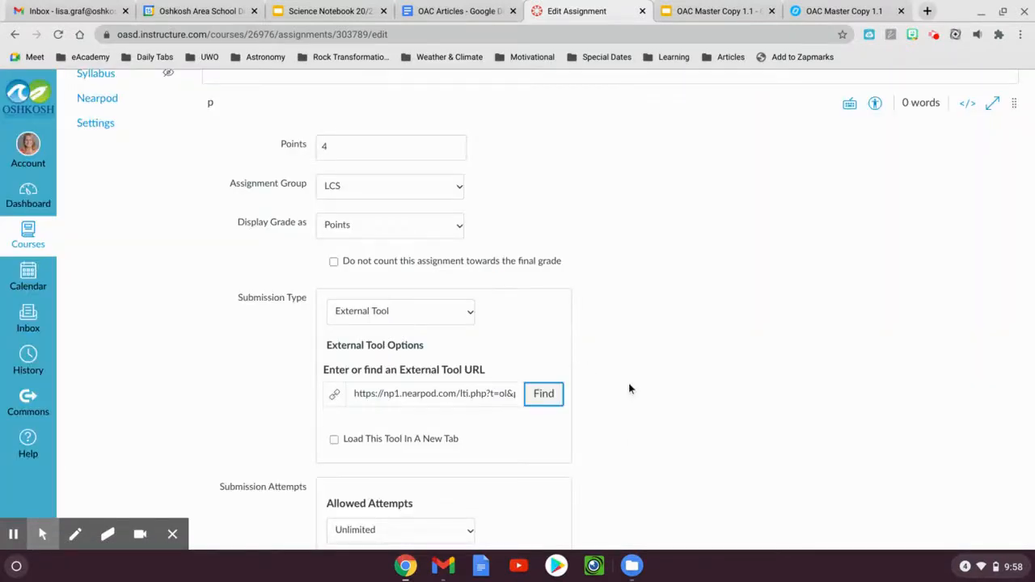
scroll(628, 384, "down", 5)
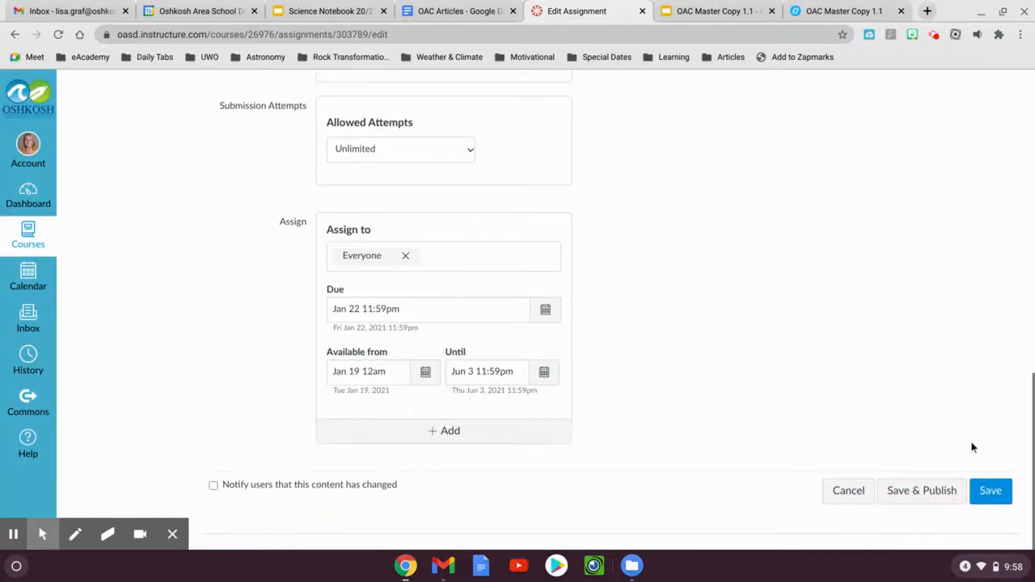
left_click(986, 491)
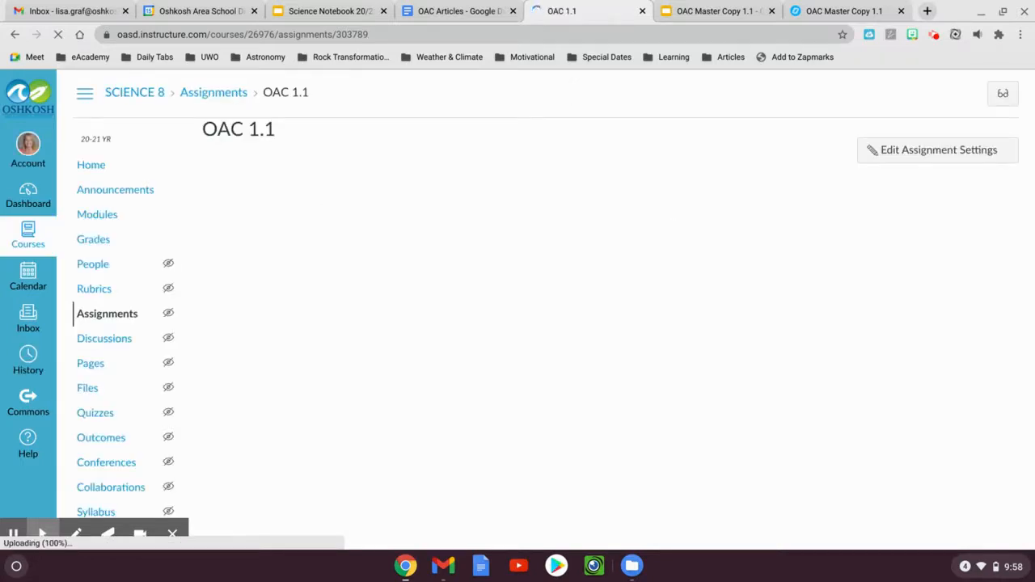
Check the embedded Nearpod lesson in the saved assignment by advancing through its first slides
scroll(682, 304, "down", 1)
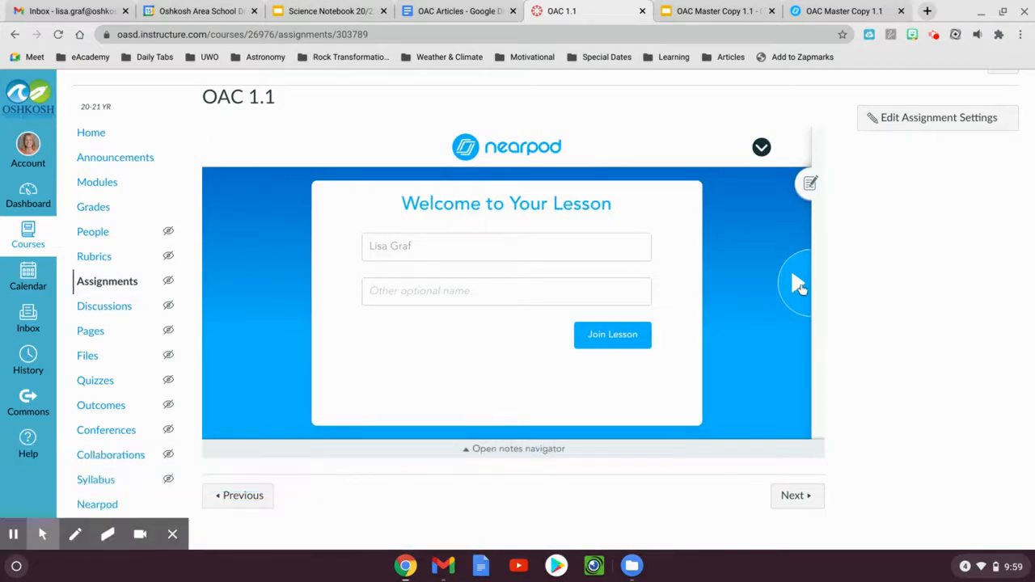
left_click(797, 283)
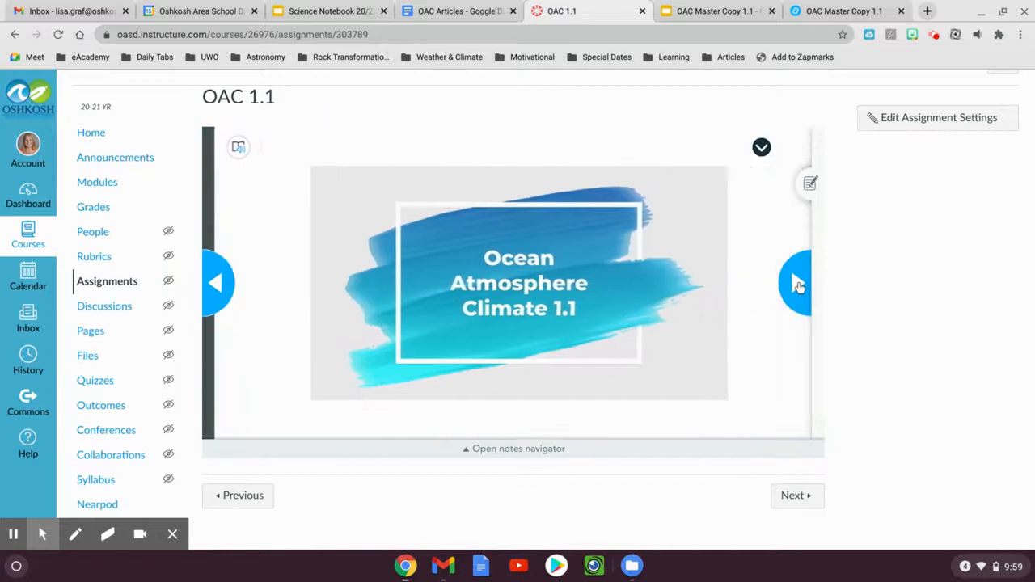
left_click(797, 283)
left_click(797, 283)
scroll(797, 283, "up", 1)
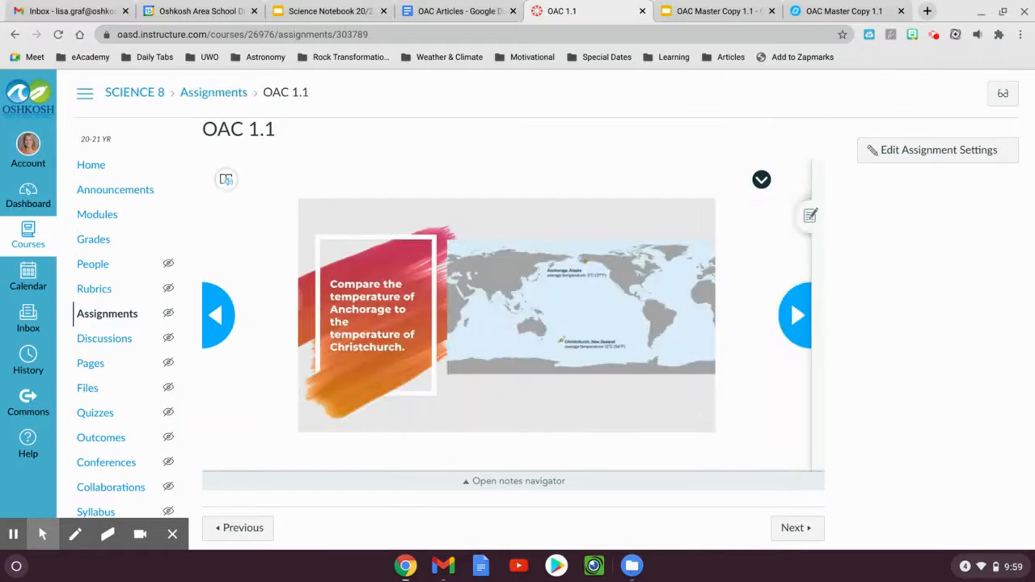
Switch to the OAC Master Copy 1.1 presentation in Google Slides and open the Nearpod add-on
left_click(688, 10)
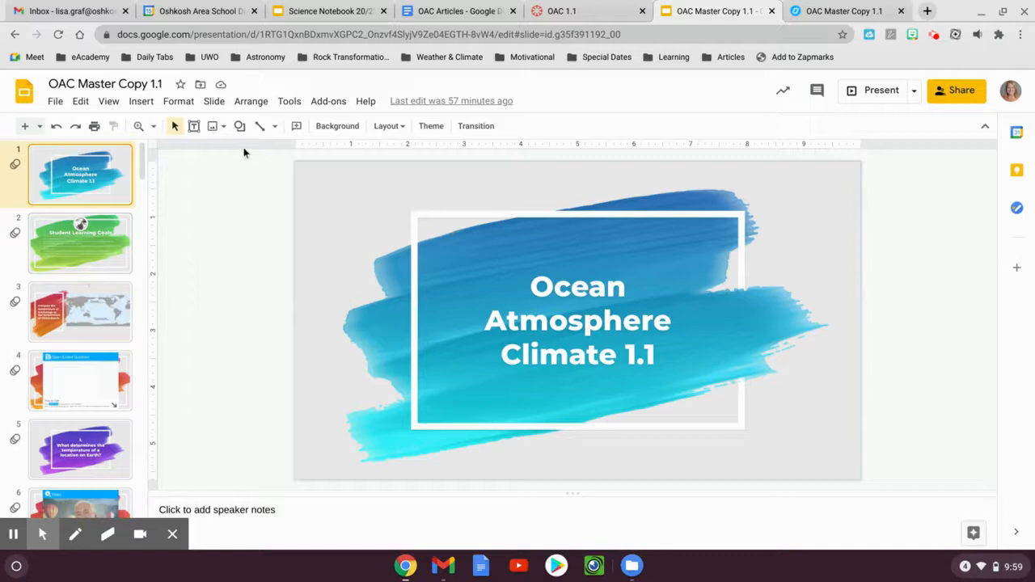
left_click(326, 101)
left_click(362, 182)
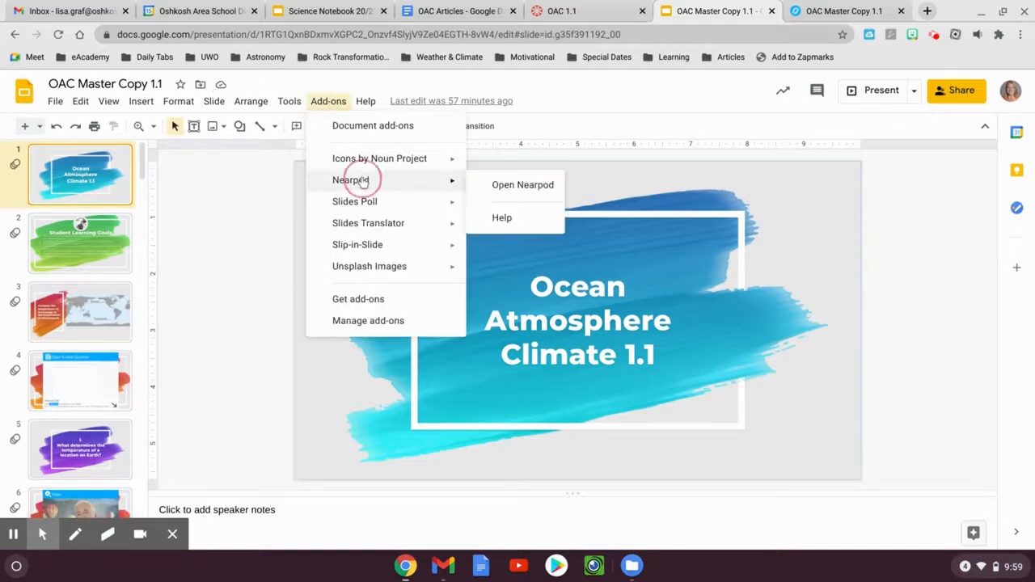
left_click(495, 190)
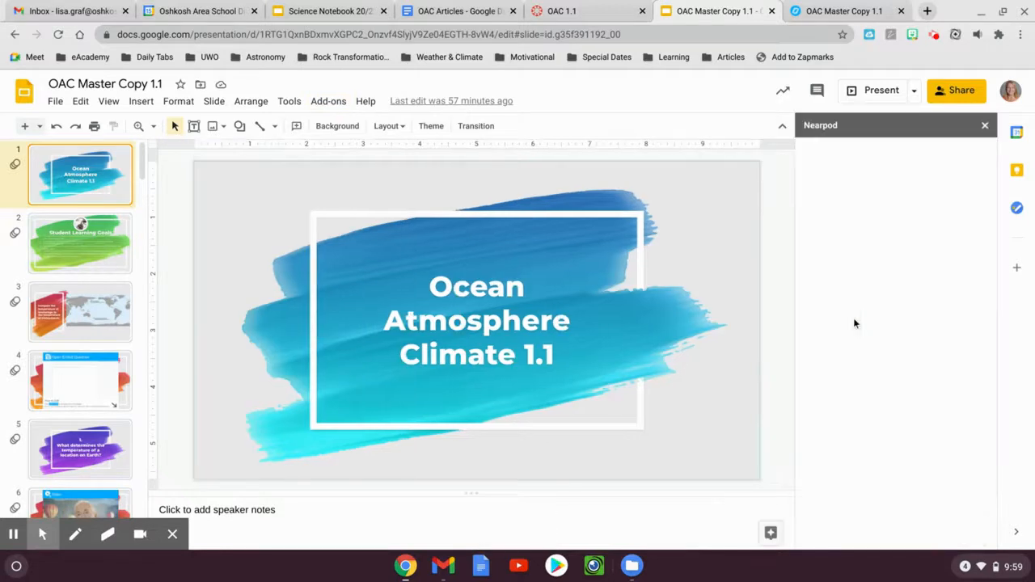